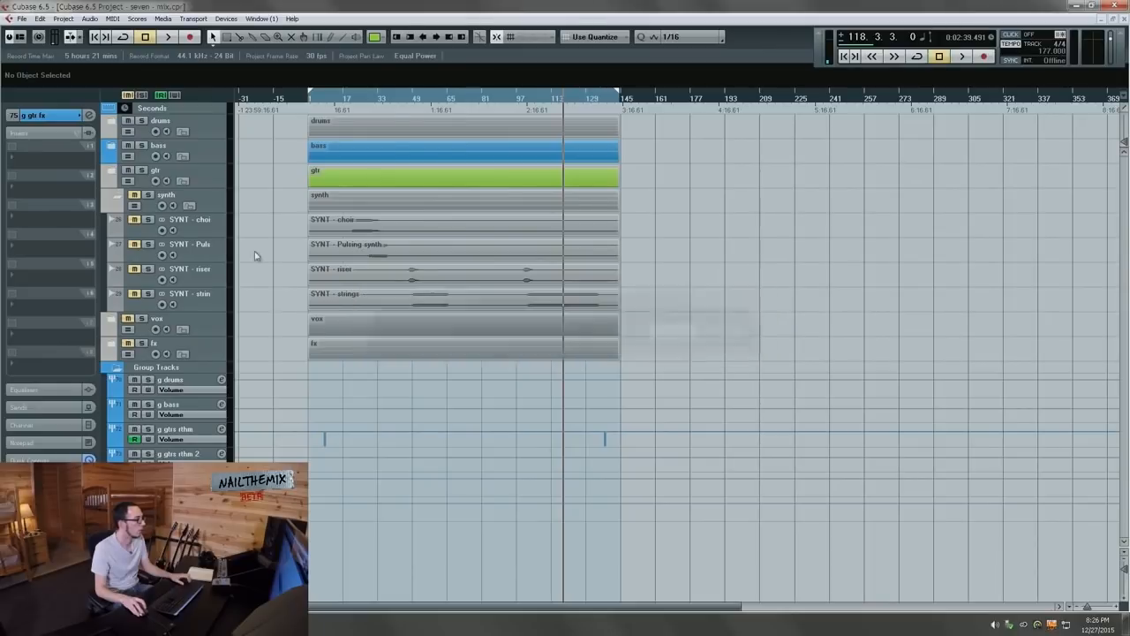
Step: Route all four SYNT tracks' output to Group 7 and rename the group 'g synths'
left_click(135, 274)
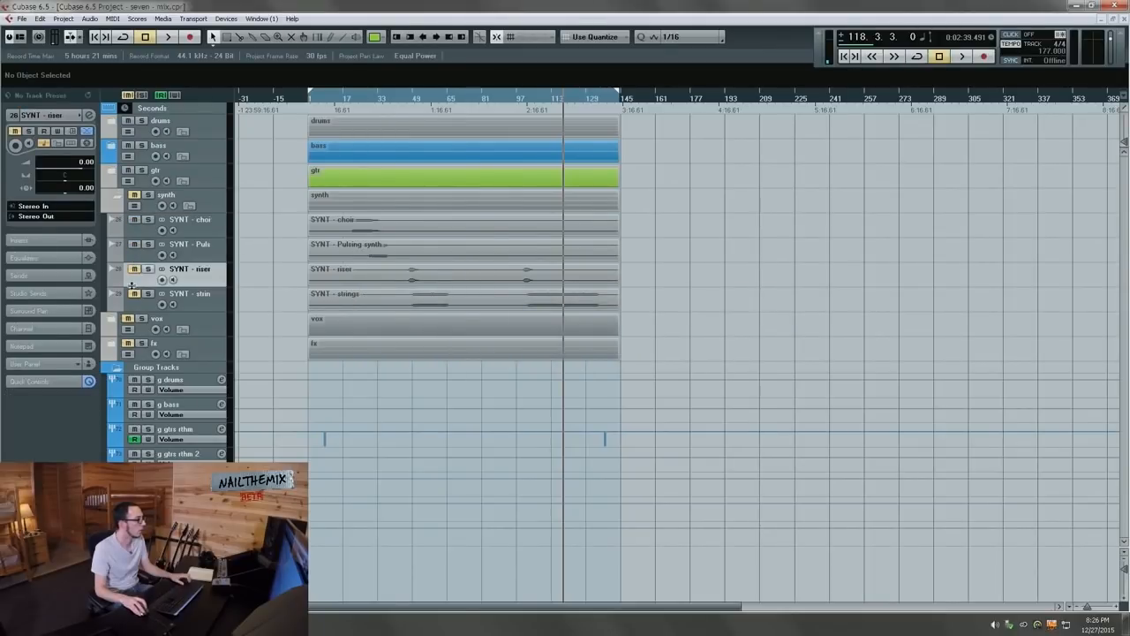
left_click(141, 228)
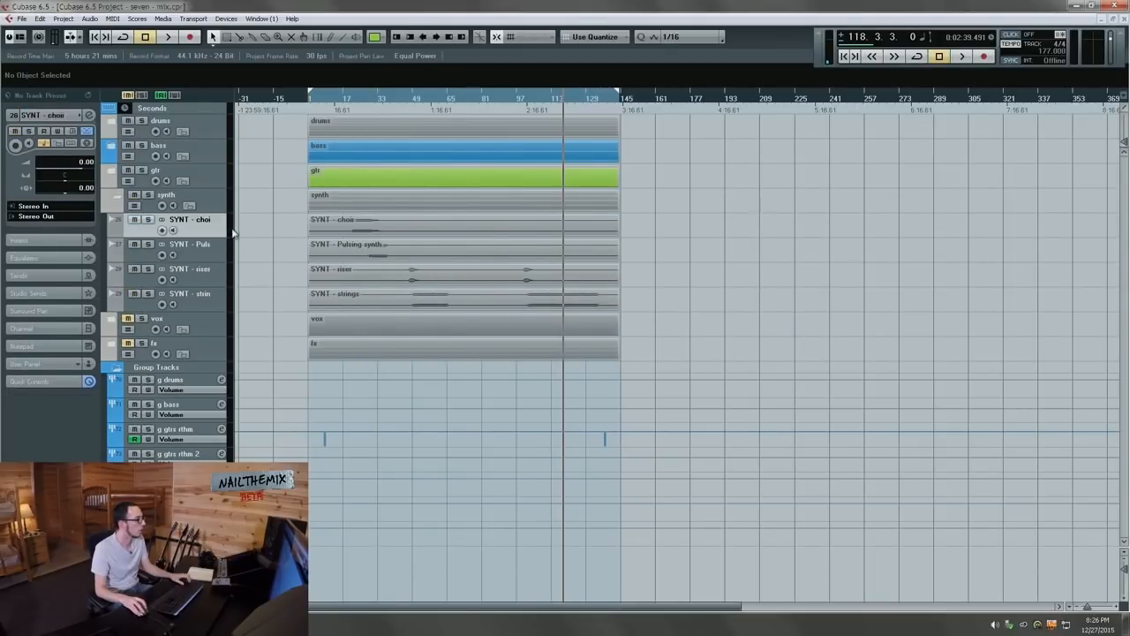
left_click(202, 309, "shift")
left_click(41, 218)
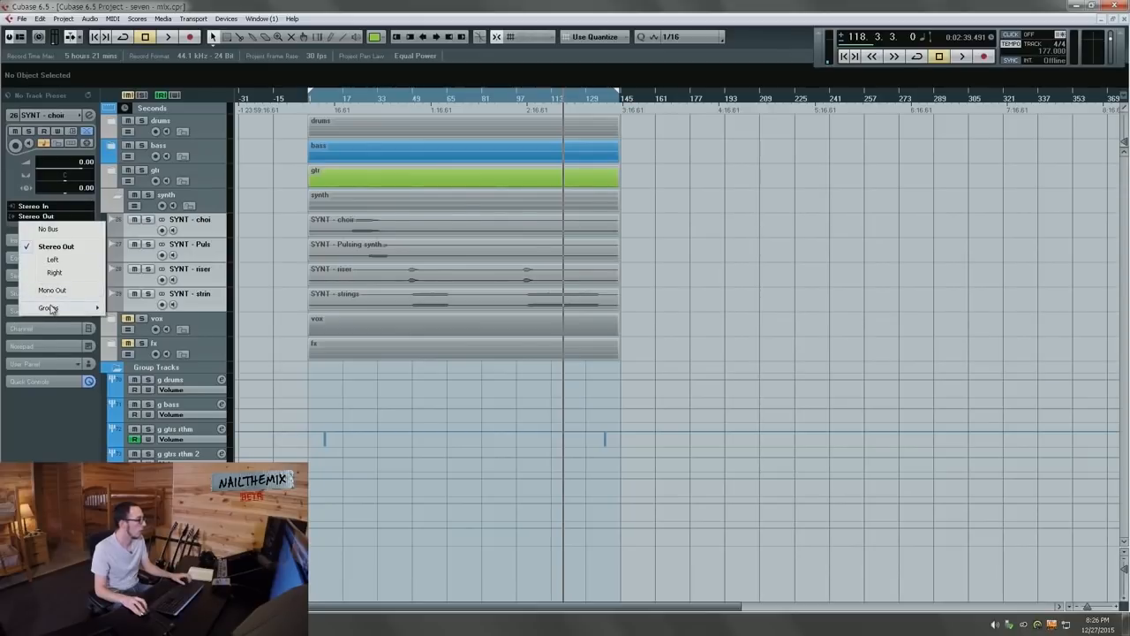
mouse_move(51, 308)
left_click(135, 386)
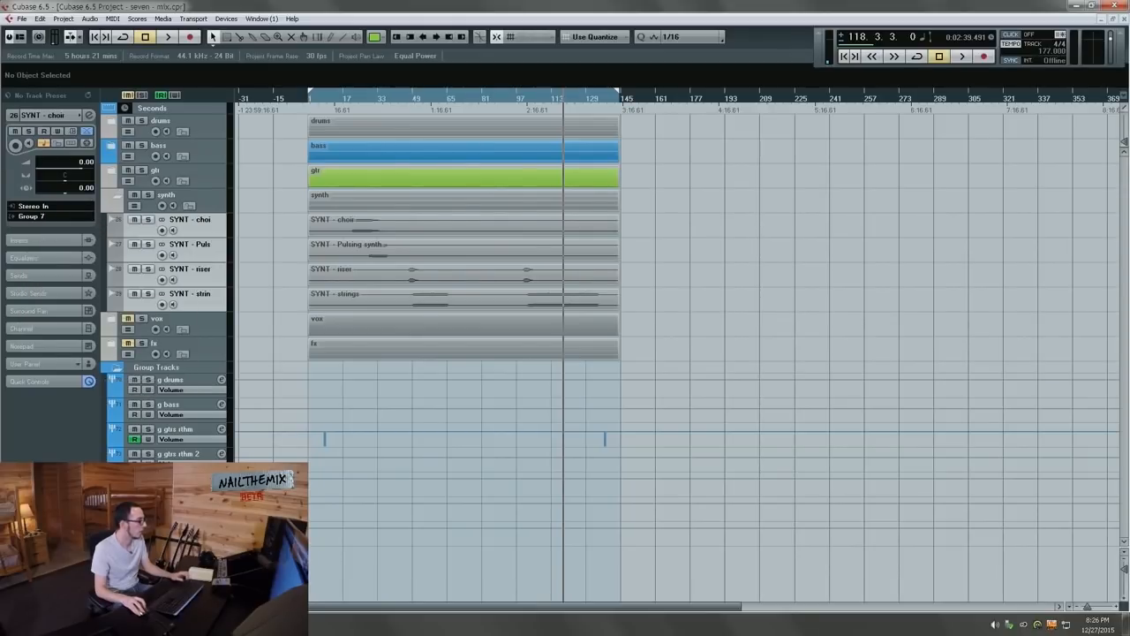
type("g synths")
key("Return")
Step: Move the playback position to bar 21 and show the SYNT - choir track's inserts
scroll(330, 247, "up", 6)
scroll(591, 315, "right", 5)
left_click(378, 99)
left_click(219, 236)
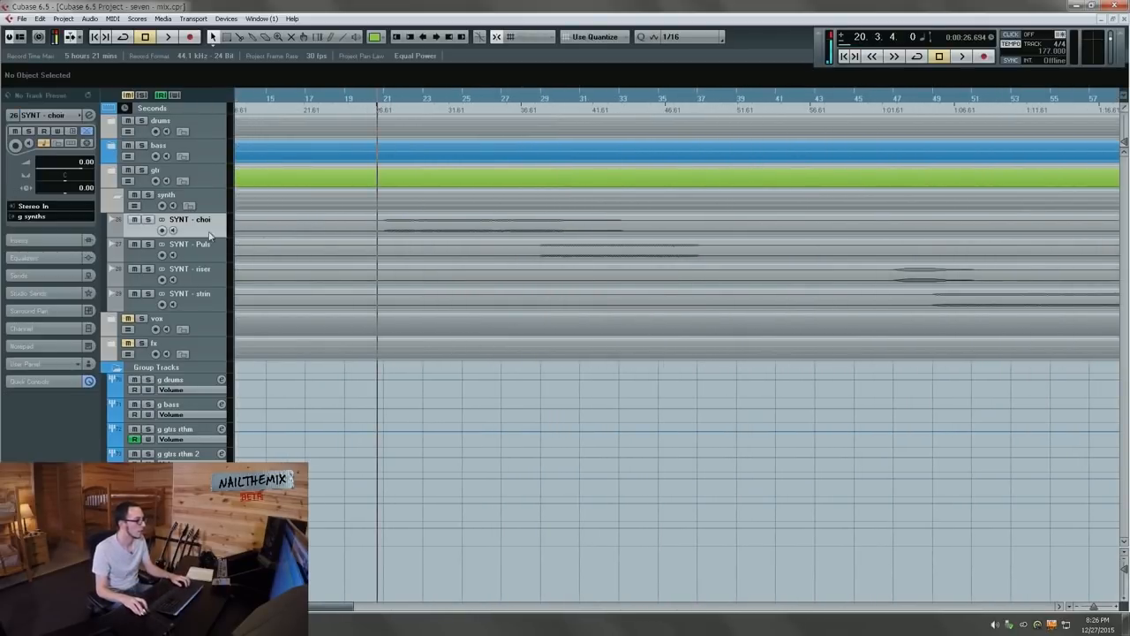
left_click(55, 240)
Step: Load the L1 limiter Stereo into an empty insert on SYNT - choir
left_click(44, 228)
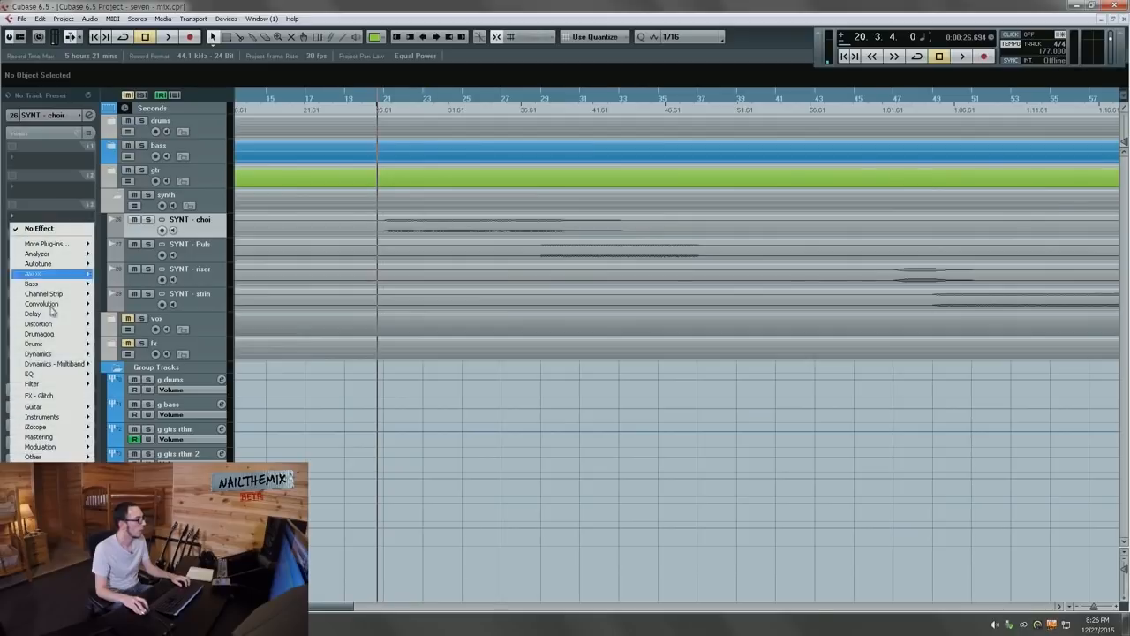
mouse_move(53, 353)
mouse_move(168, 215)
left_click(216, 241)
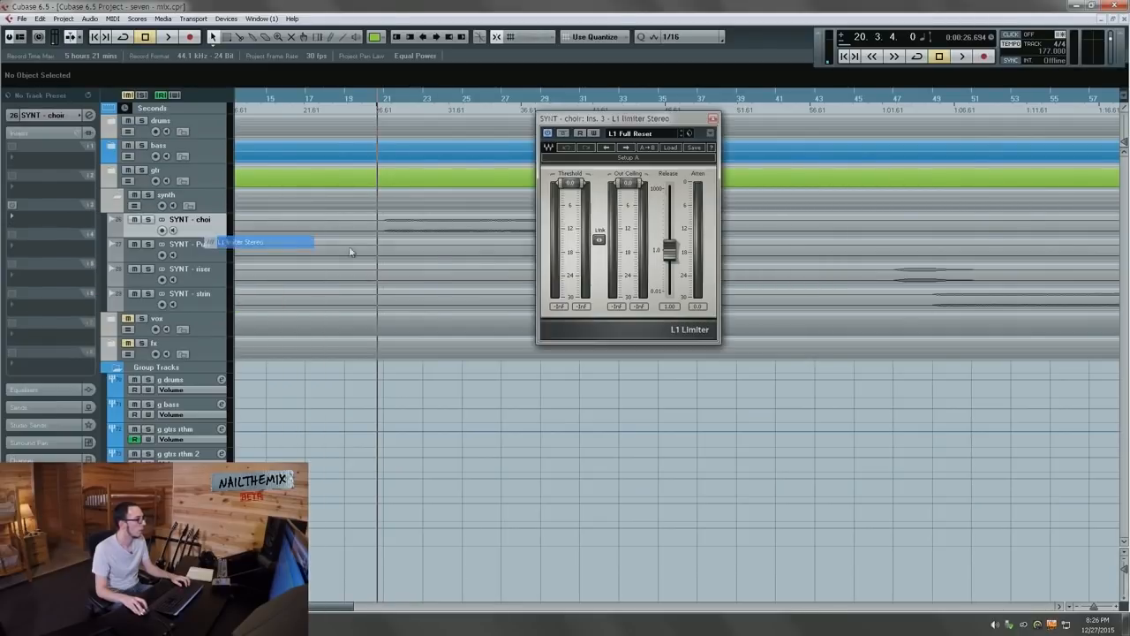
Step: While playing, pull the choir limiter's threshold down toward -14.7 dB and lower its output ceiling
key("space")
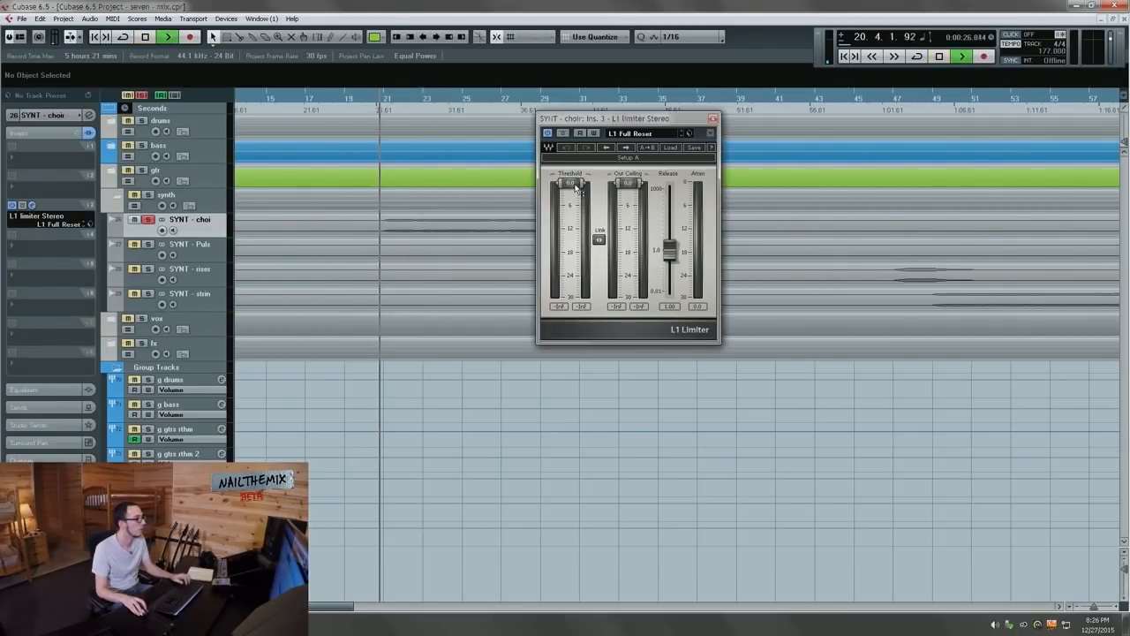
left_click_drag(571, 183, 570, 238)
left_click_drag(632, 180, 629, 223)
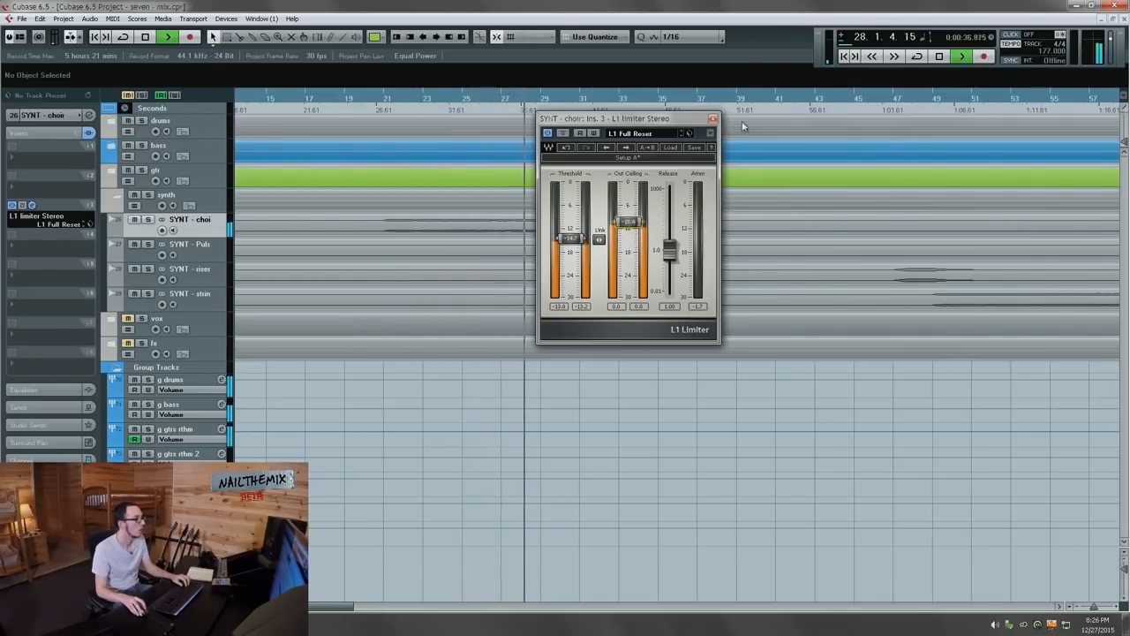
left_click(714, 118)
key("g")
key("g")
scroll(731, 250, "right", 2)
Step: Load the L1 limiter Stereo into an empty insert on SYNT - Pulsing synth
key("space")
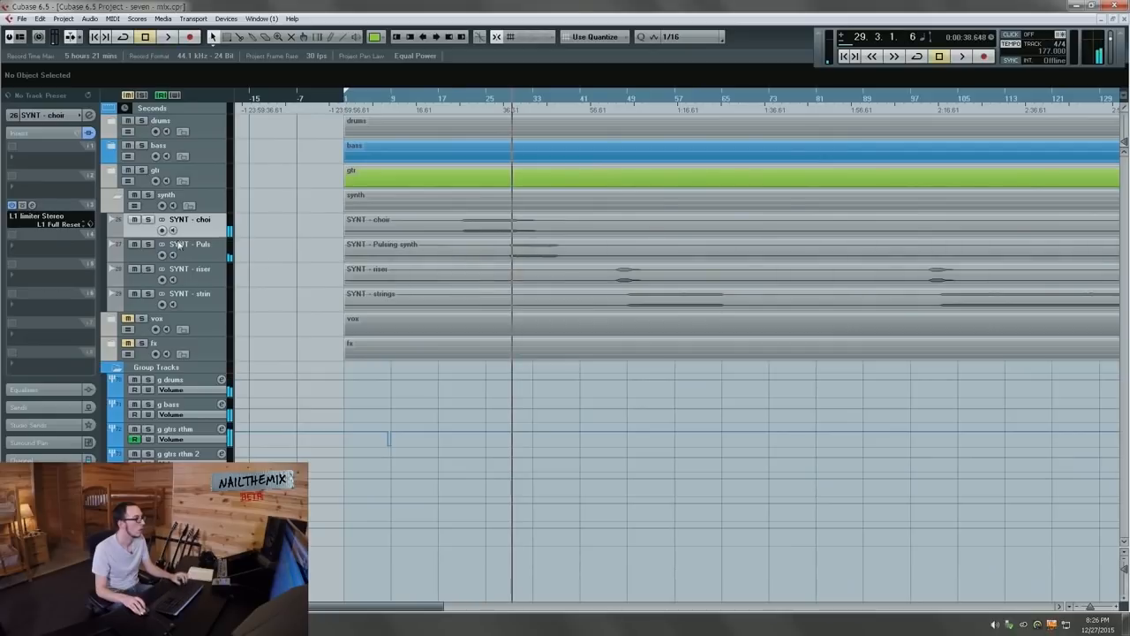
left_click(181, 245)
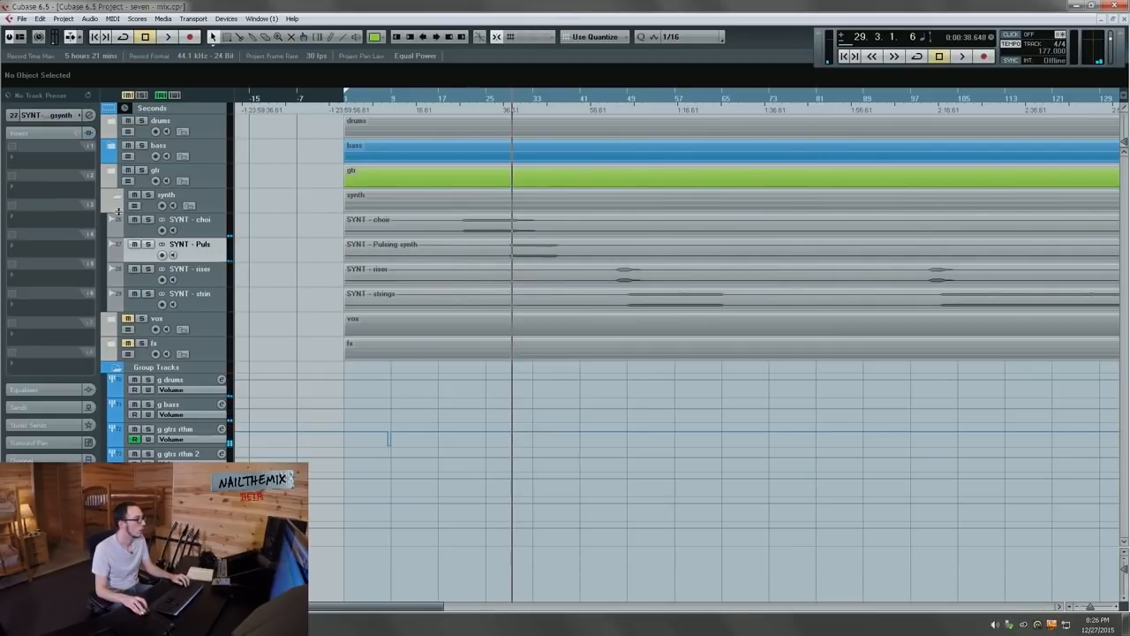
left_click(31, 202)
mouse_move(53, 324)
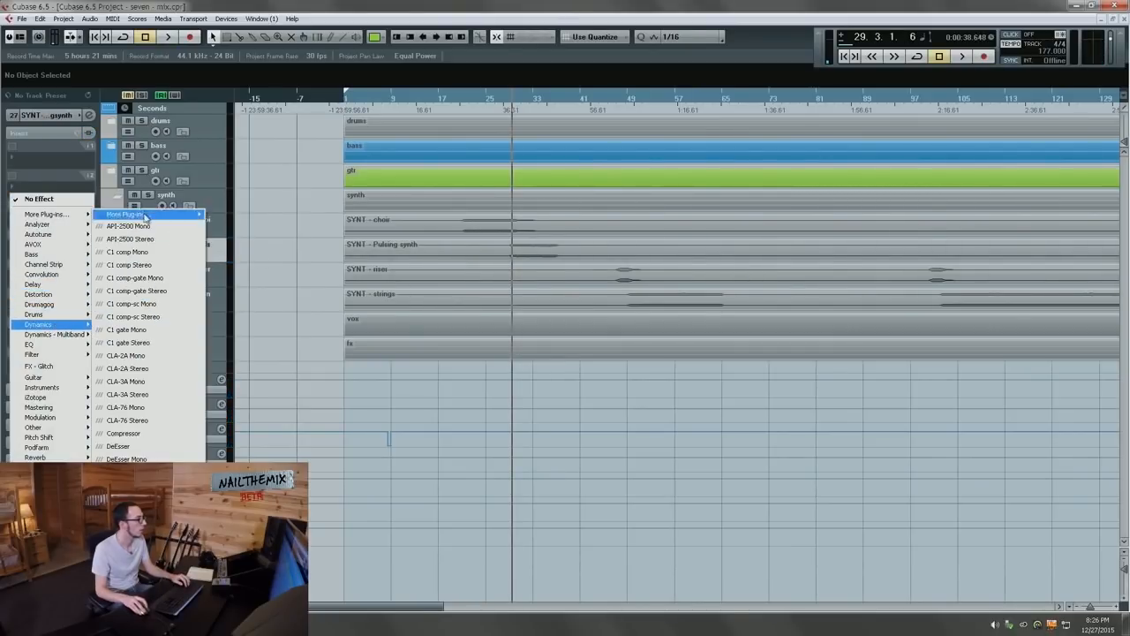
left_click(265, 243)
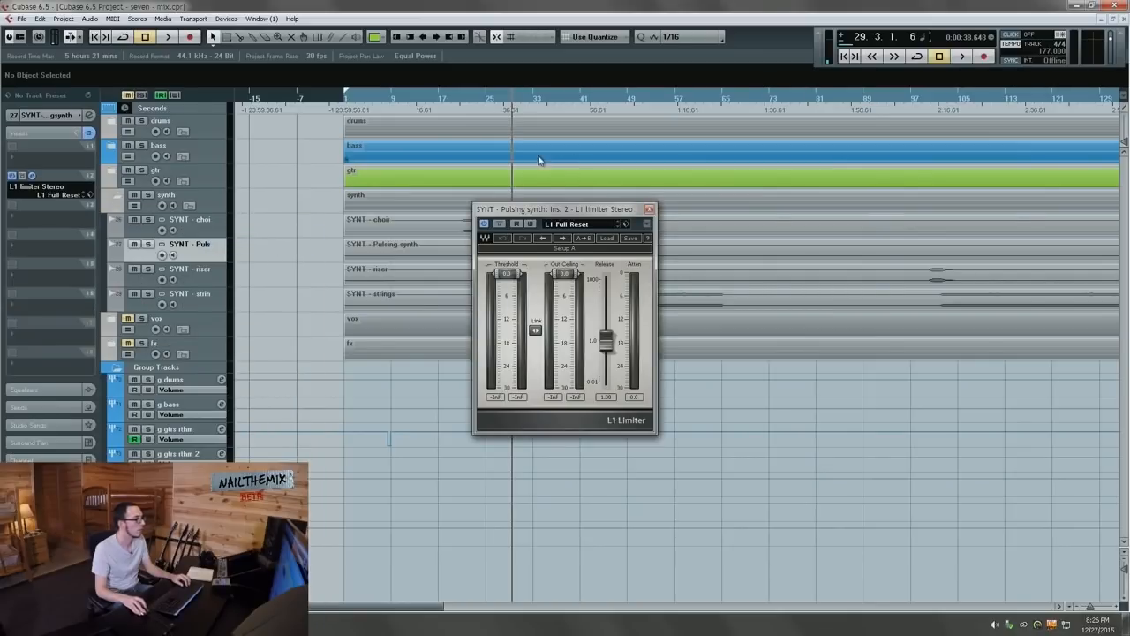
Step: Playing from bar 28, lower the Pulsing synth limiter's threshold and output ceiling
scroll(441, 201, "right", 4)
scroll(337, 246, "up", 5)
scroll(310, 250, "left", 2)
left_click(355, 103)
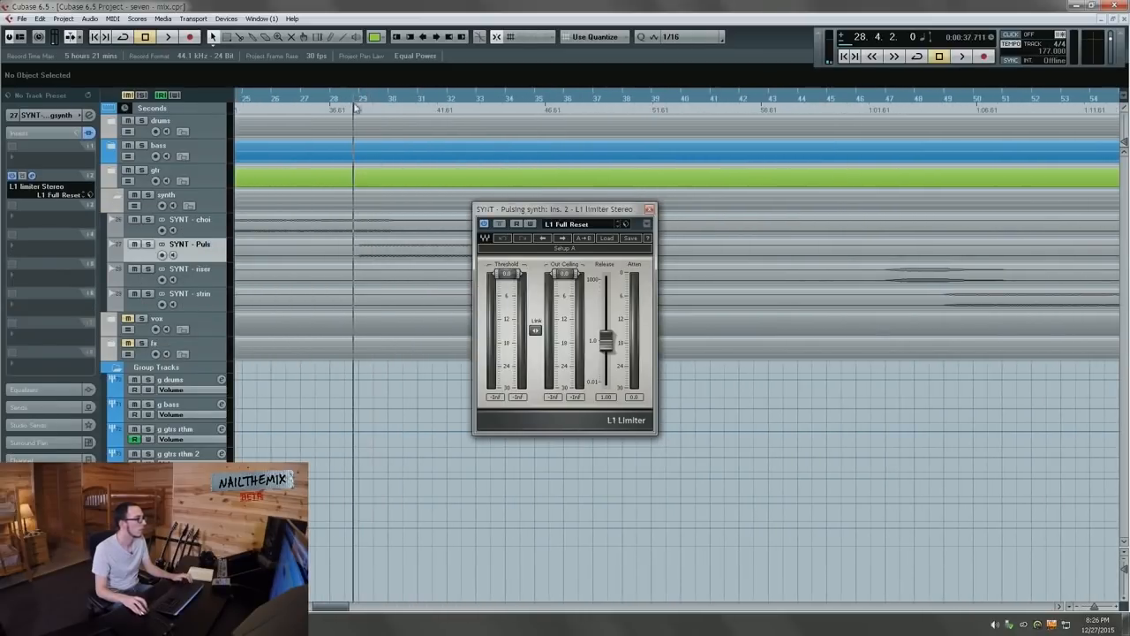
key("space")
left_click_drag(506, 274, 506, 332)
left_click_drag(564, 273, 565, 308)
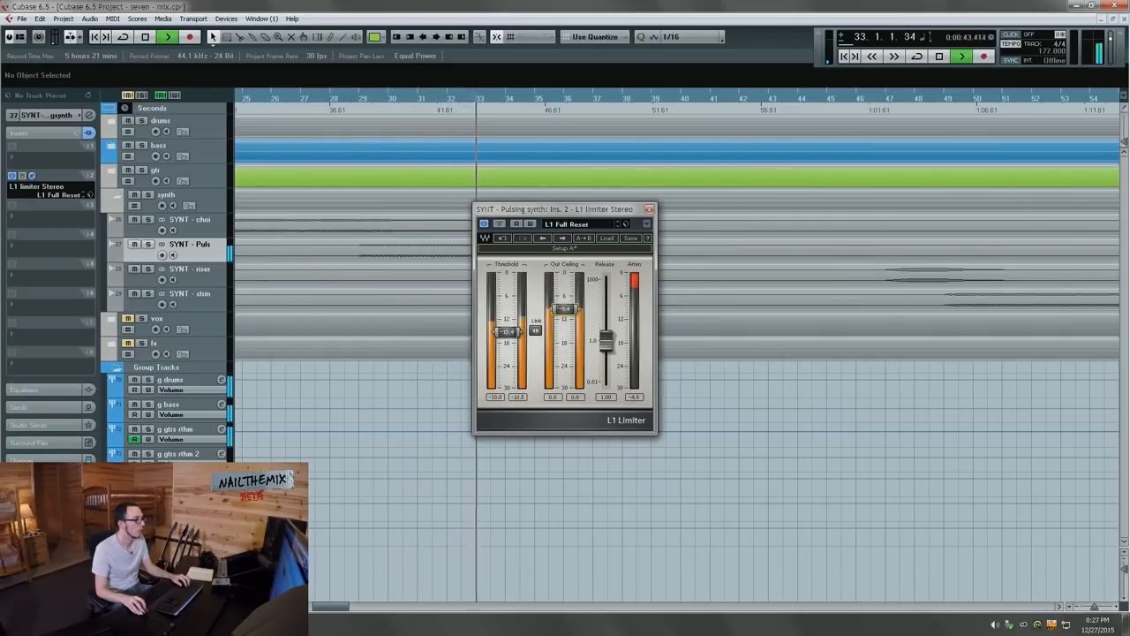
left_click_drag(506, 331, 564, 305)
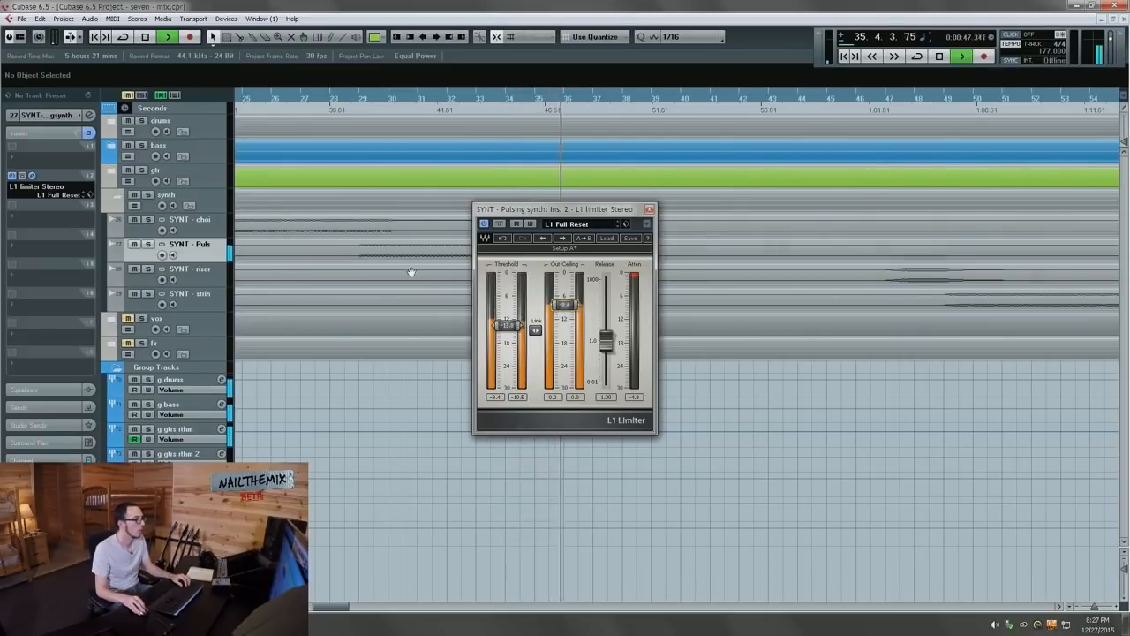
Step: Stop playback and return the playback position to bar 29
key("space")
key("g")
key("g")
key("g")
key("g")
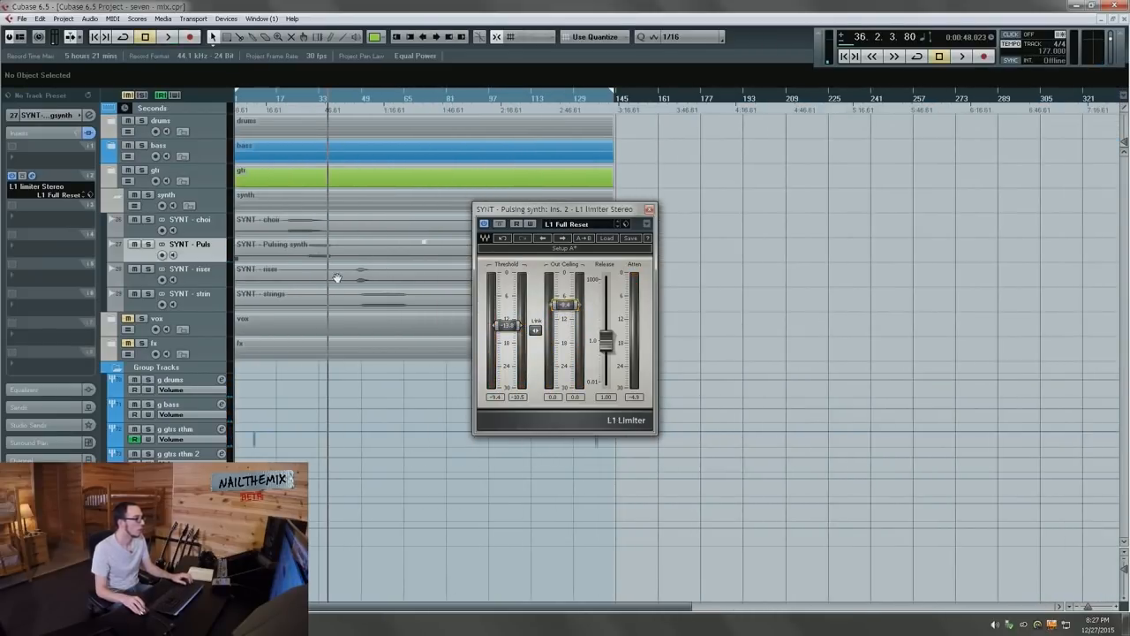
key("h")
key("h")
key("h")
left_click(300, 110)
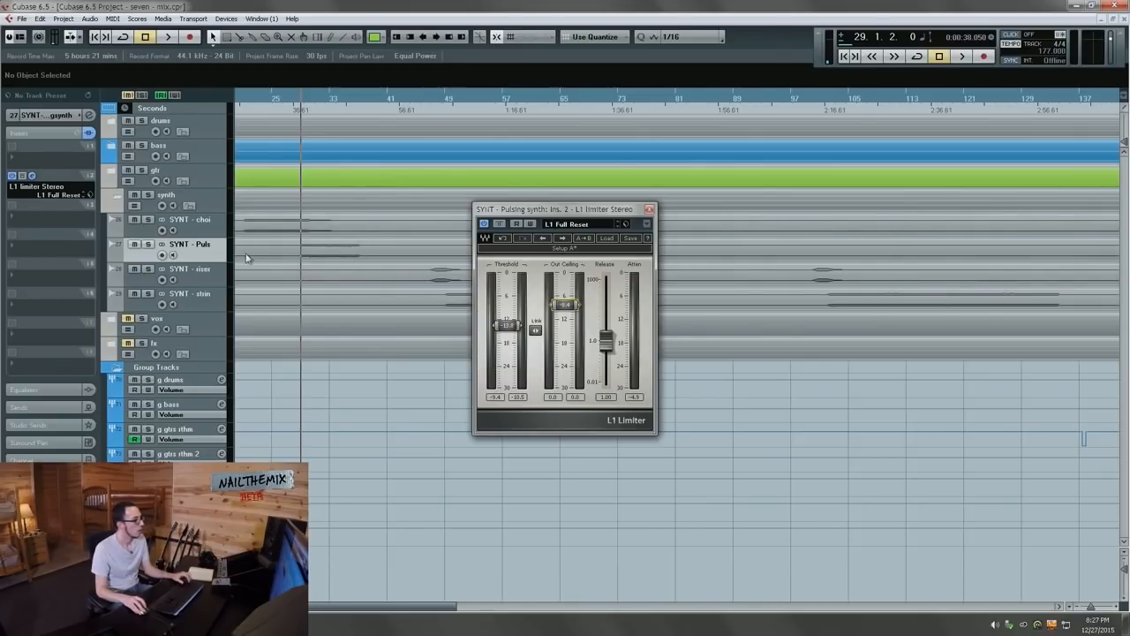
Step: Solo the Pulsing synth and try a +10 dB high shelf at 16863 Hz on EQ band 3, then disable it
key("s")
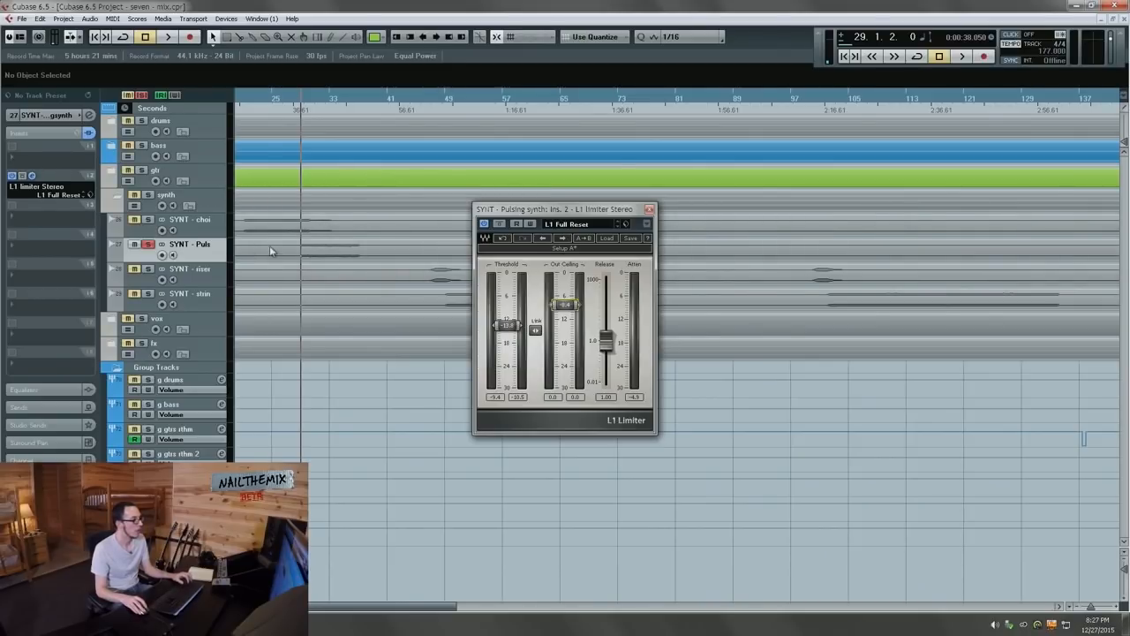
left_click(89, 115)
key("space")
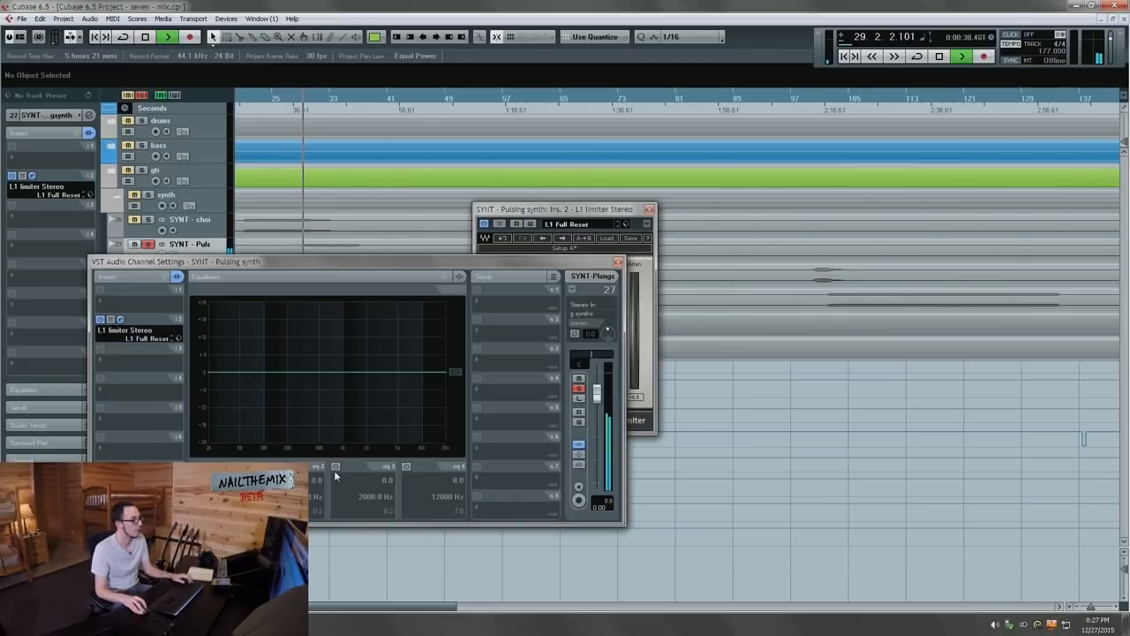
left_click(335, 465)
left_click_drag(385, 373, 440, 341)
key("space")
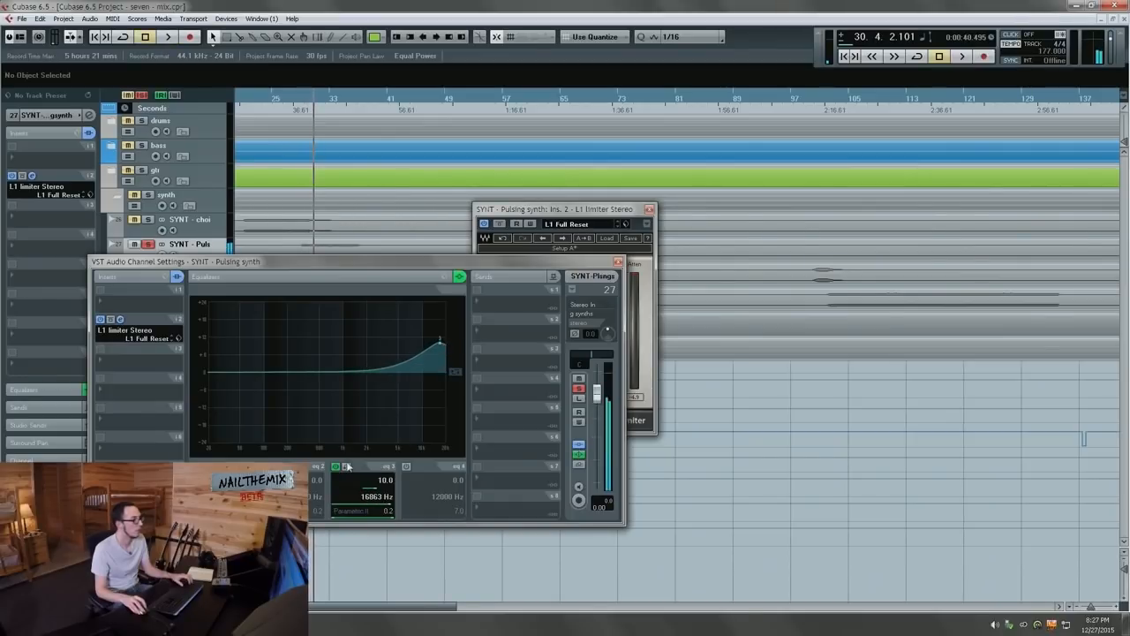
left_click(336, 466)
Step: Try a low-pass filter on EQ band 4, switch it off, and close the L1 limiter editor
left_click(406, 466)
left_click(434, 516)
left_click(455, 452)
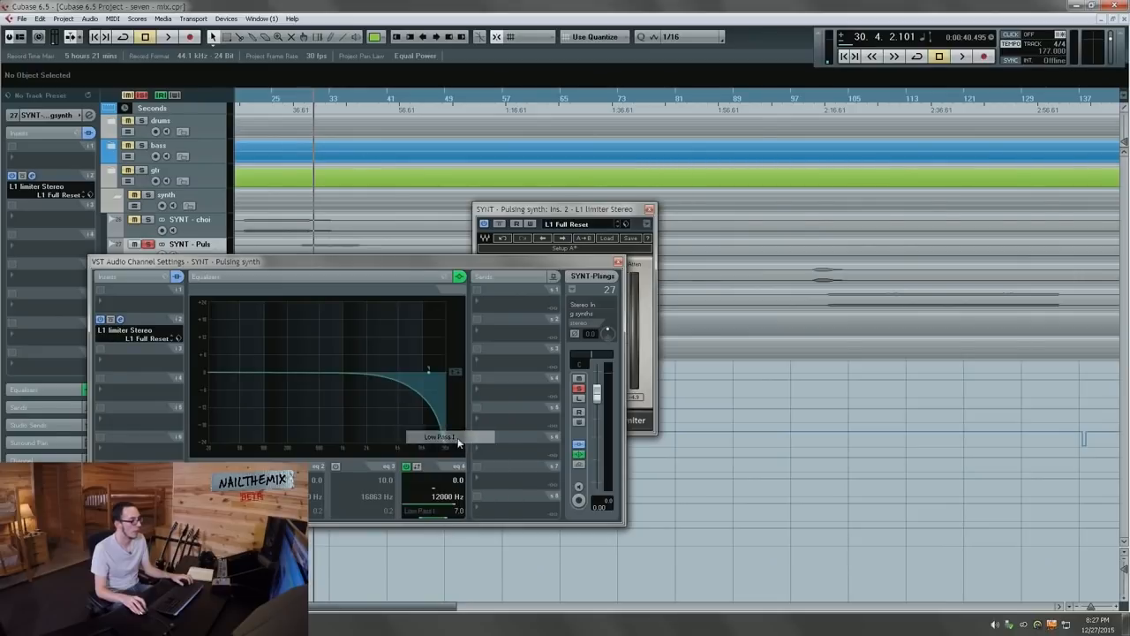
key("space")
left_click(411, 468)
key("space")
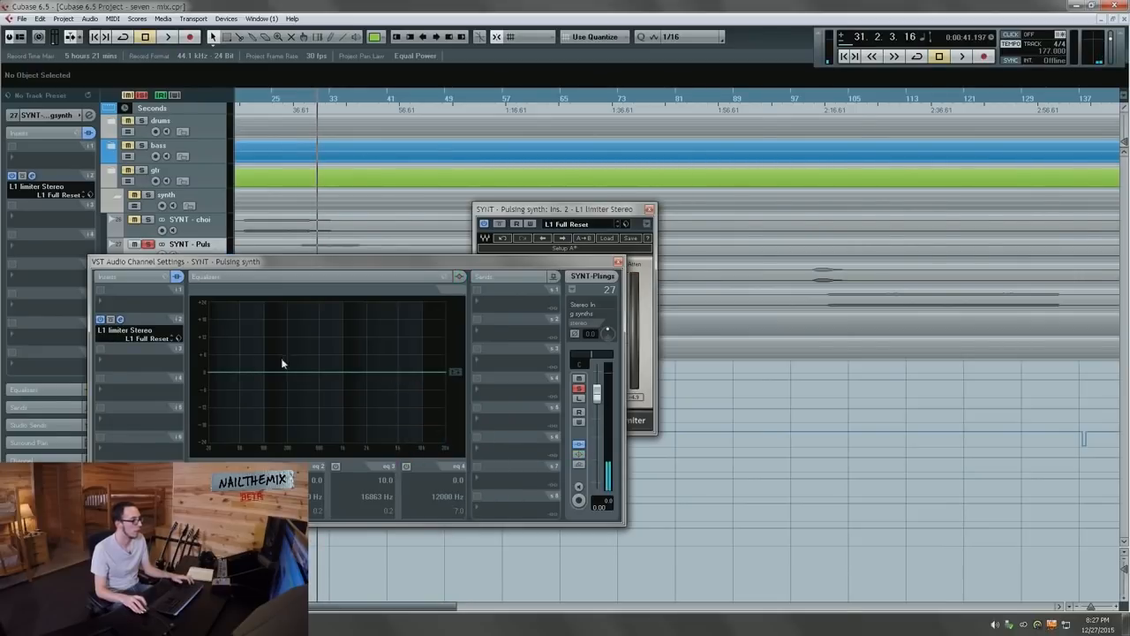
left_click(120, 319)
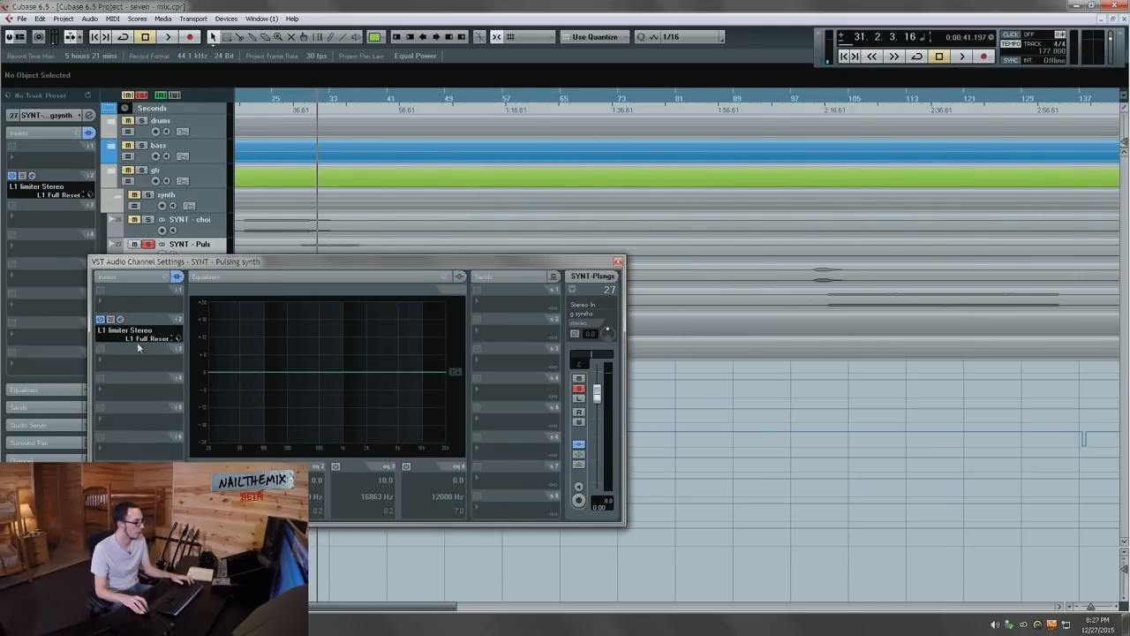
left_click(125, 354)
Step: Load Distortion in the Pulsing synth's first insert and compare it bypassed during playback
mouse_move(151, 377)
left_click(238, 430)
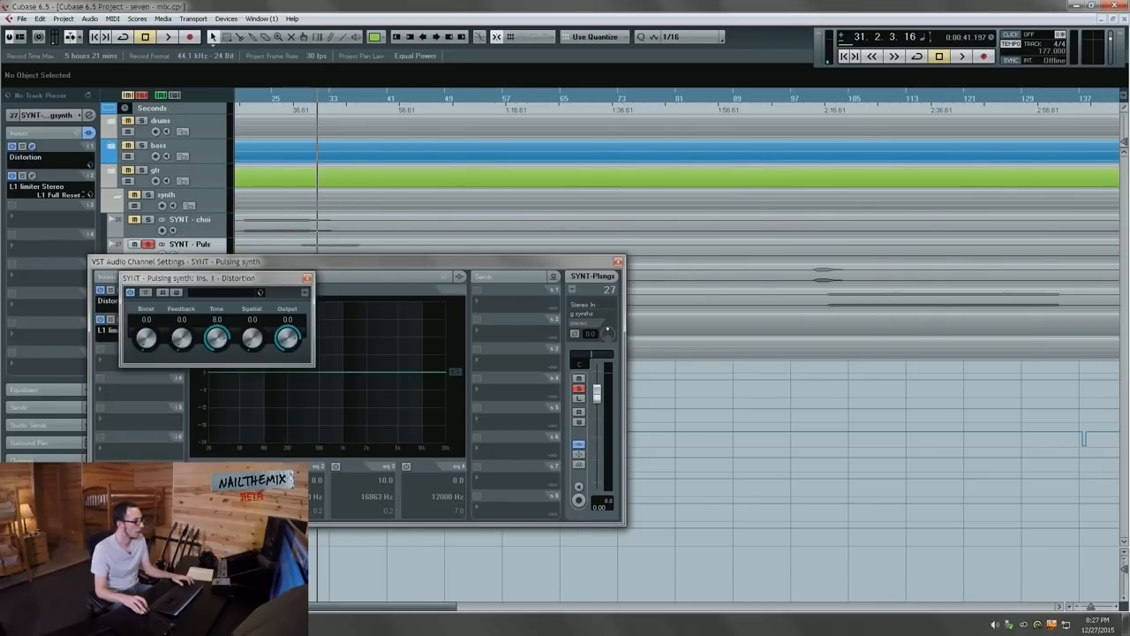
left_click_drag(249, 280, 801, 285)
key("space")
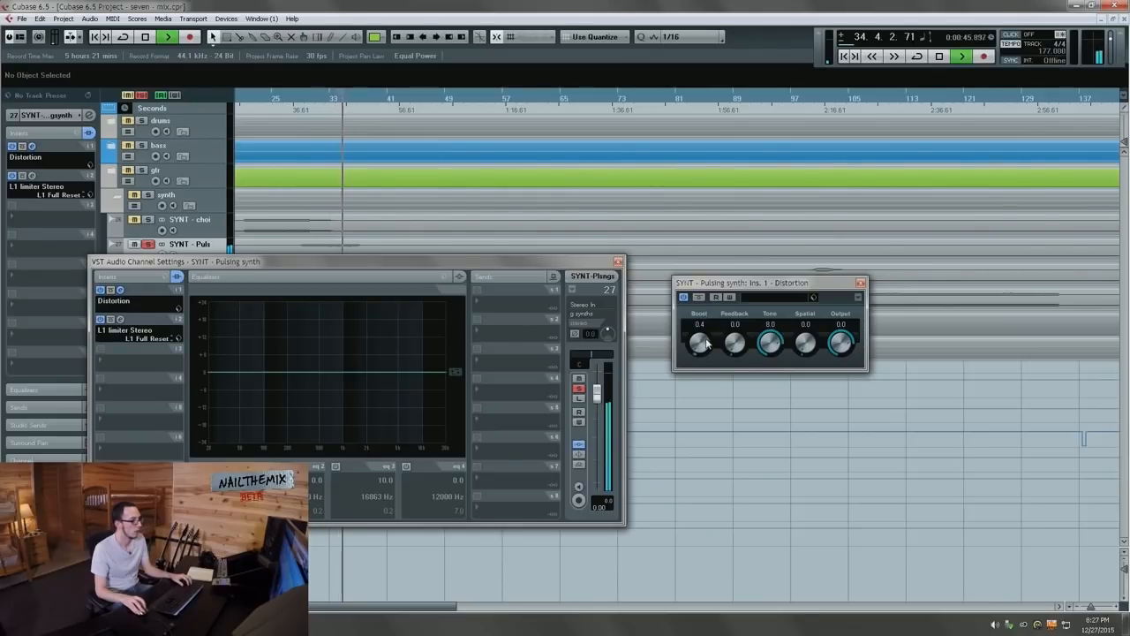
key("space")
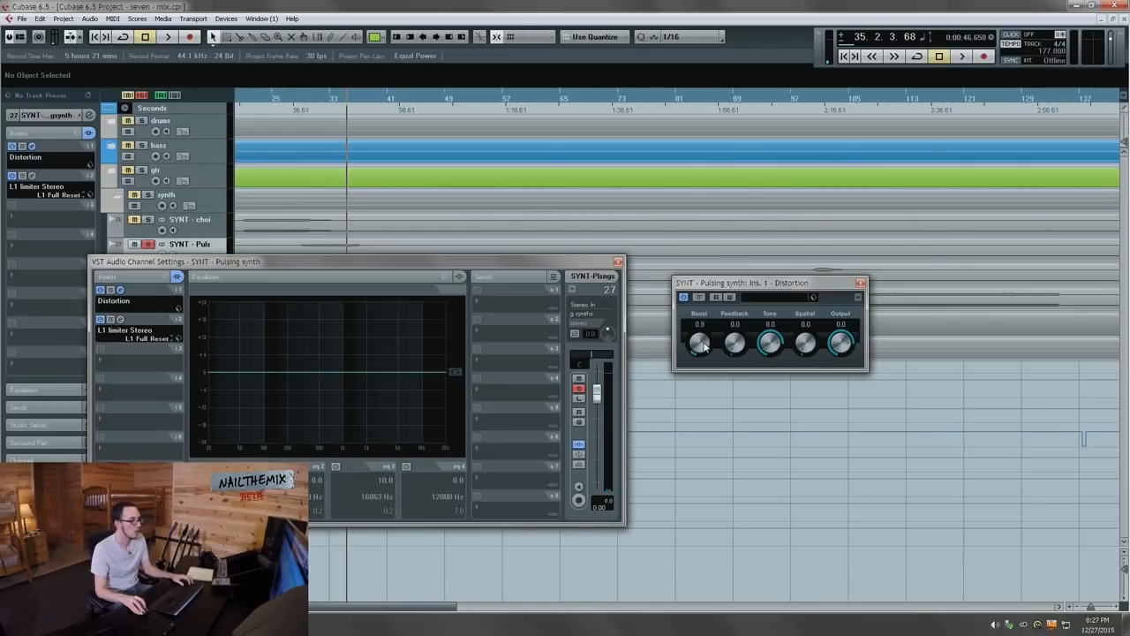
key("KP_0")
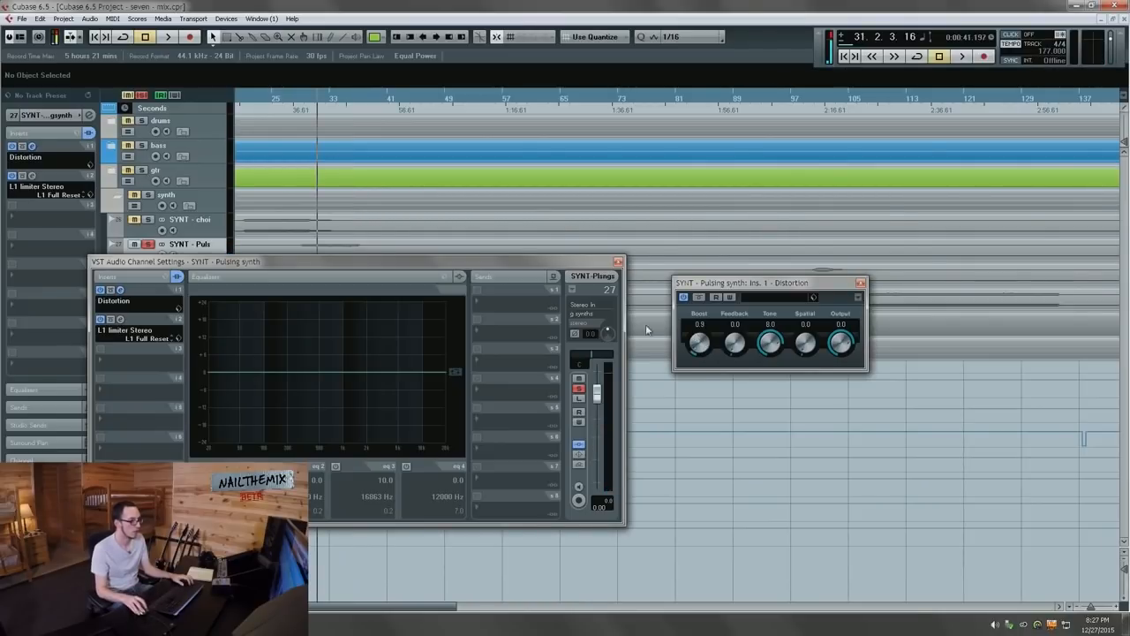
key("space")
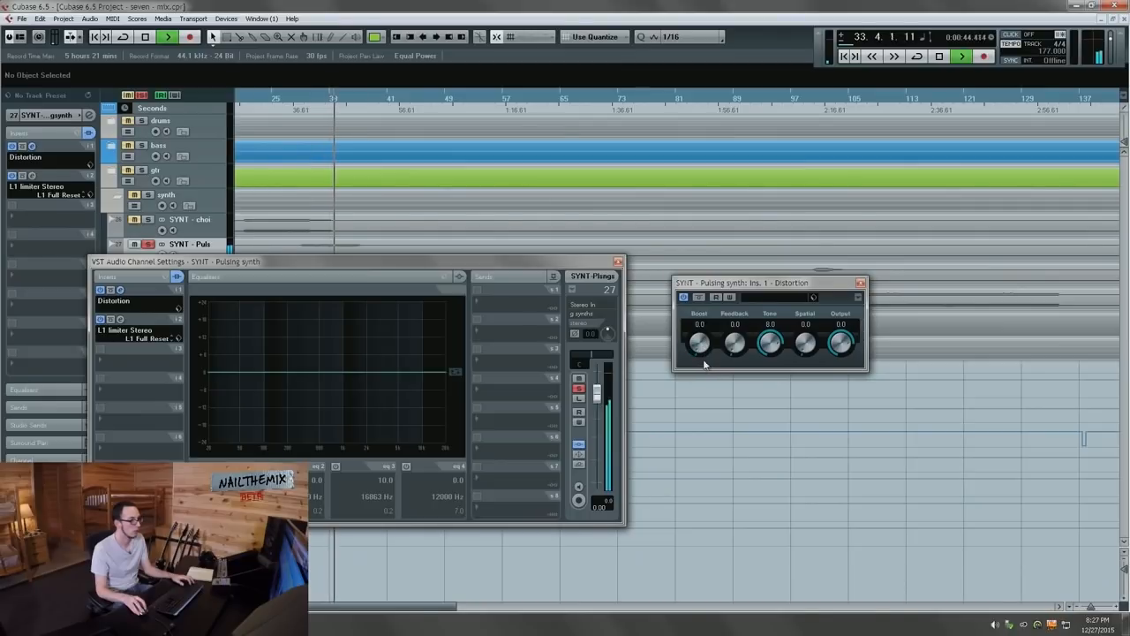
left_click(698, 297)
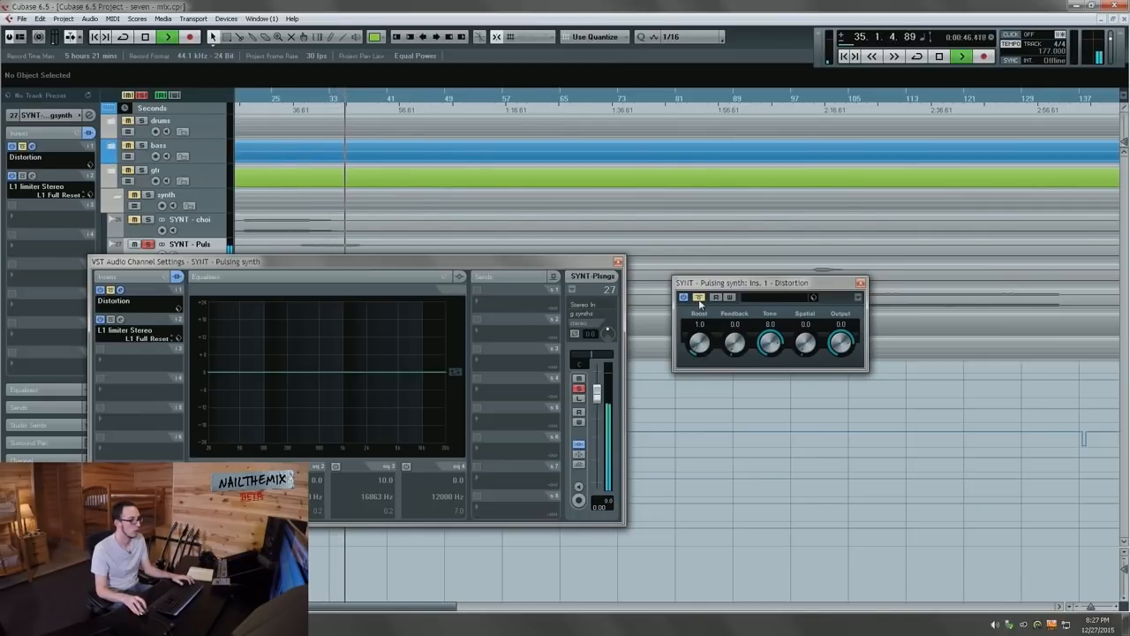
key("space")
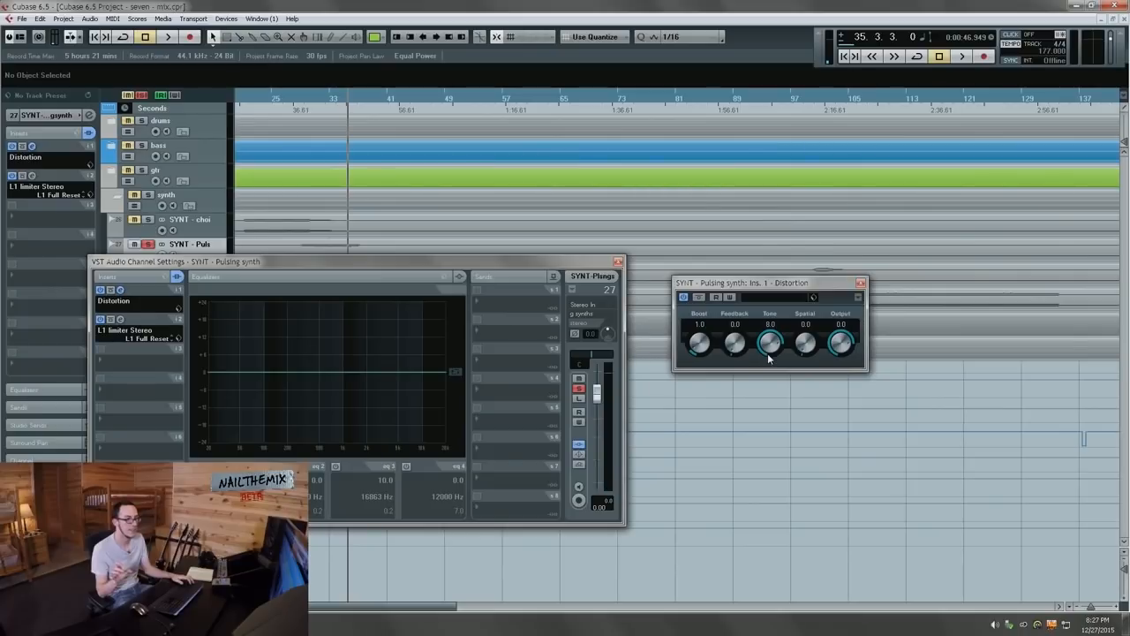
Step: Raise the Pulsing synth limiter threshold to about -10 dB, then close the limiter and Distortion editors
left_click_drag(263, 263, 262, 292)
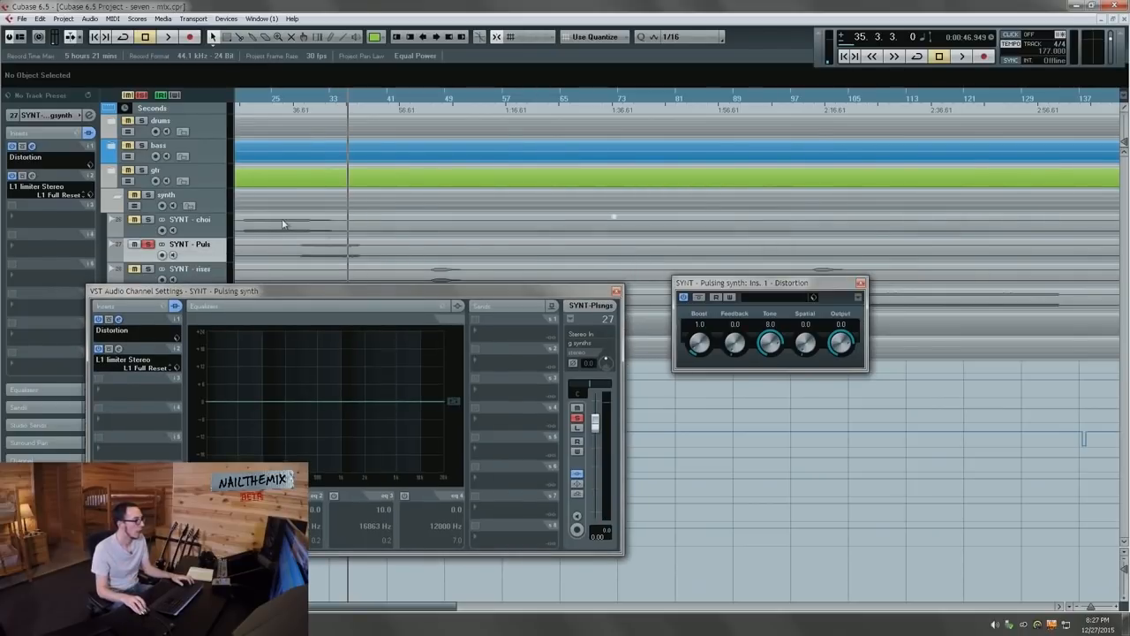
left_click_drag(308, 107, 284, 180)
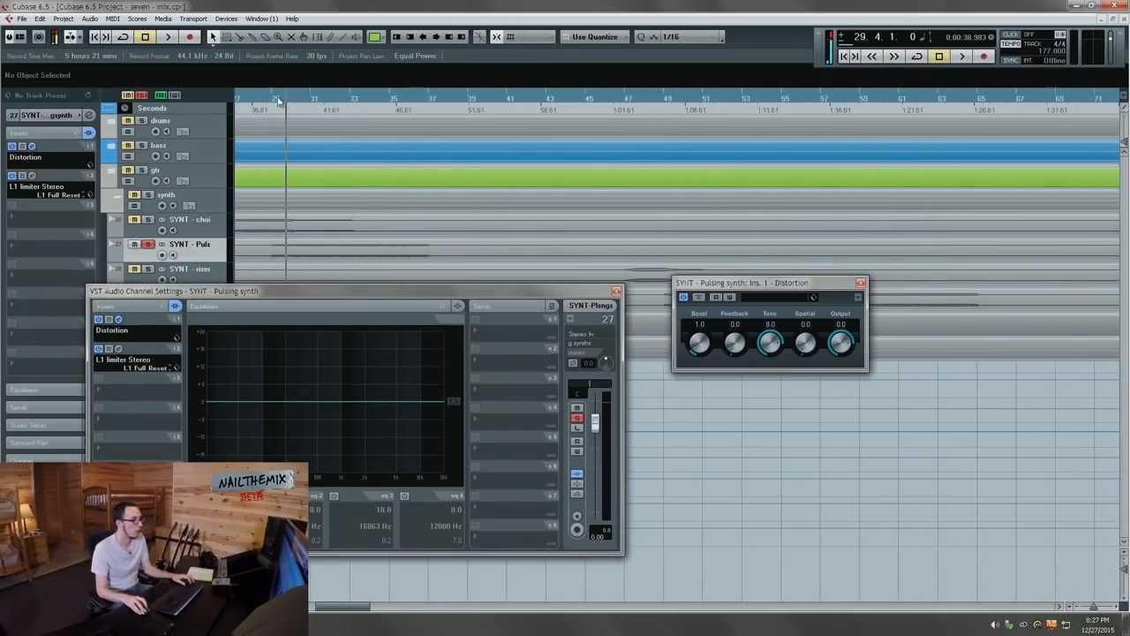
left_click_drag(572, 233, 488, 221)
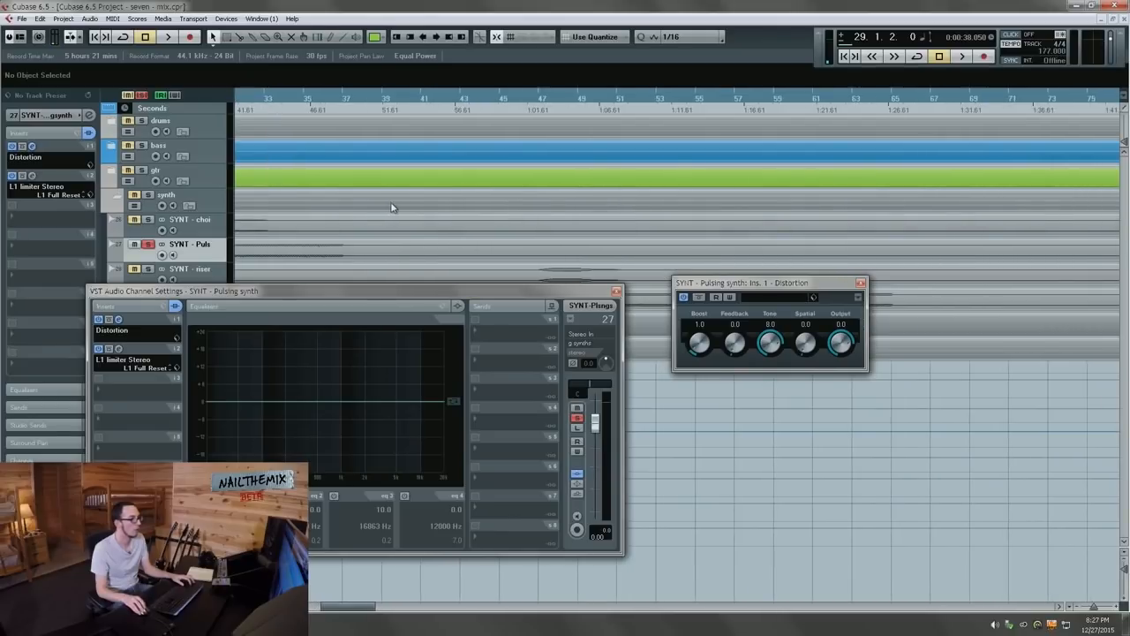
key("g")
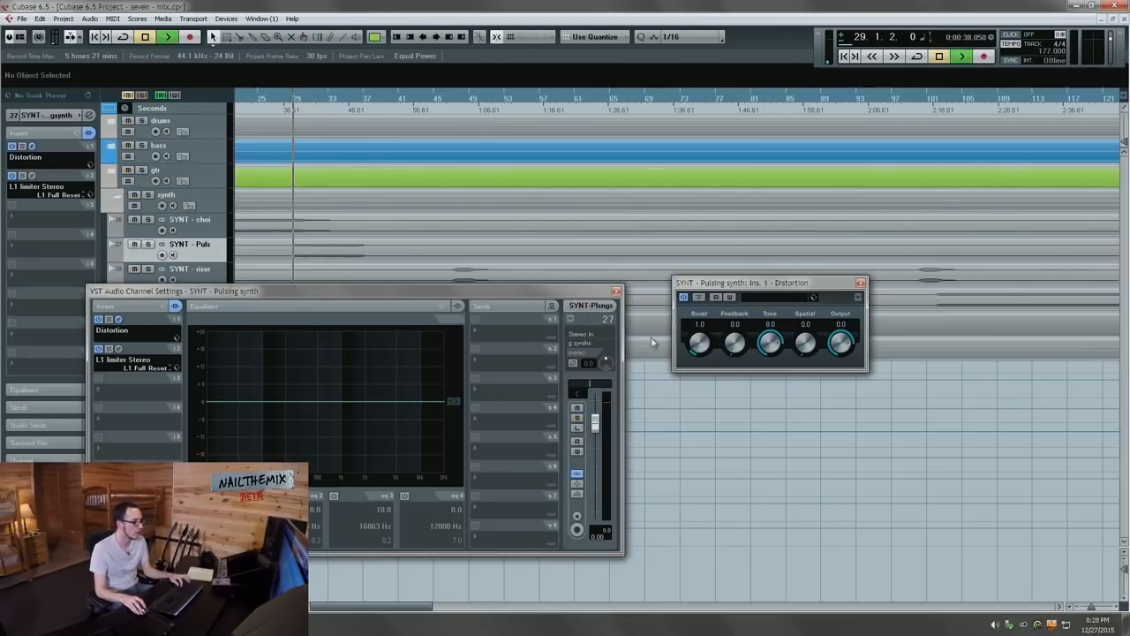
key("space")
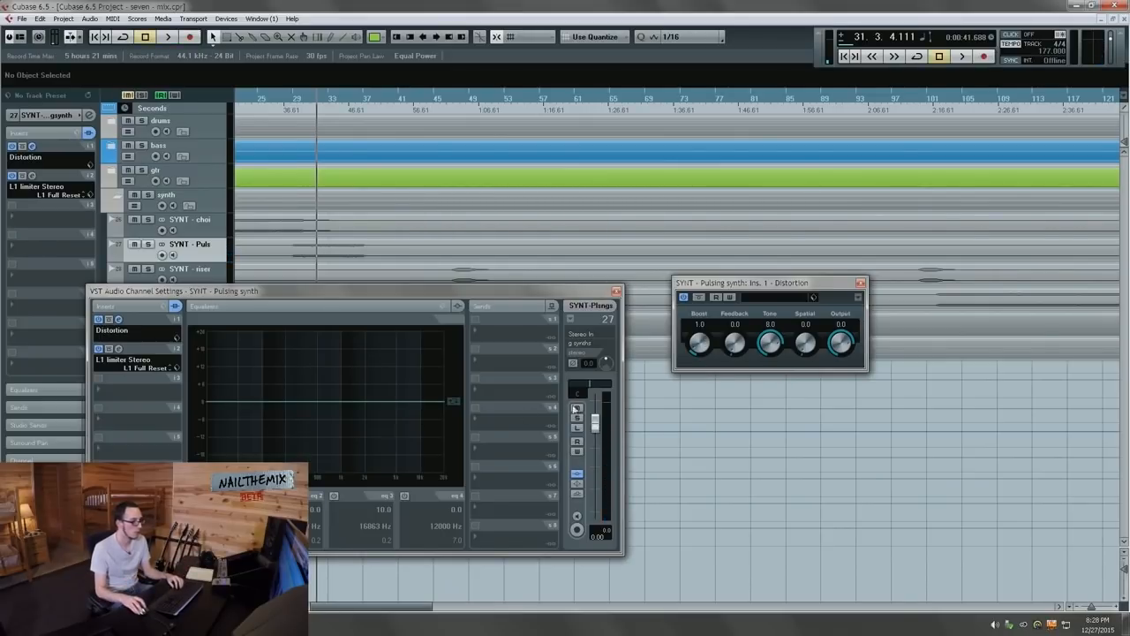
left_click(119, 349)
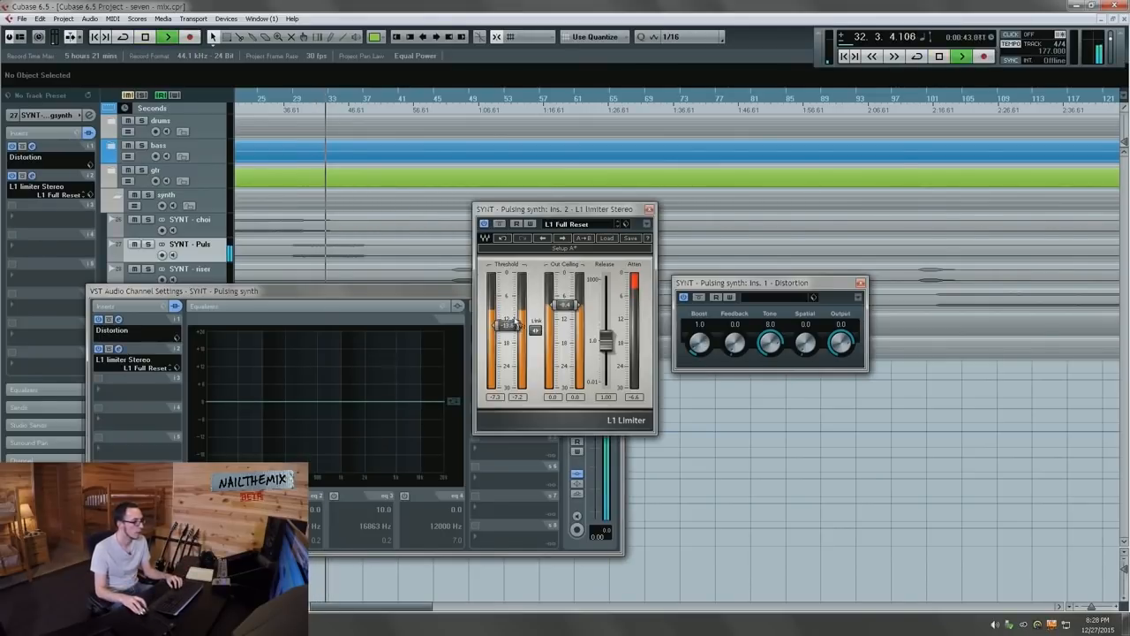
left_click_drag(515, 328, 565, 313)
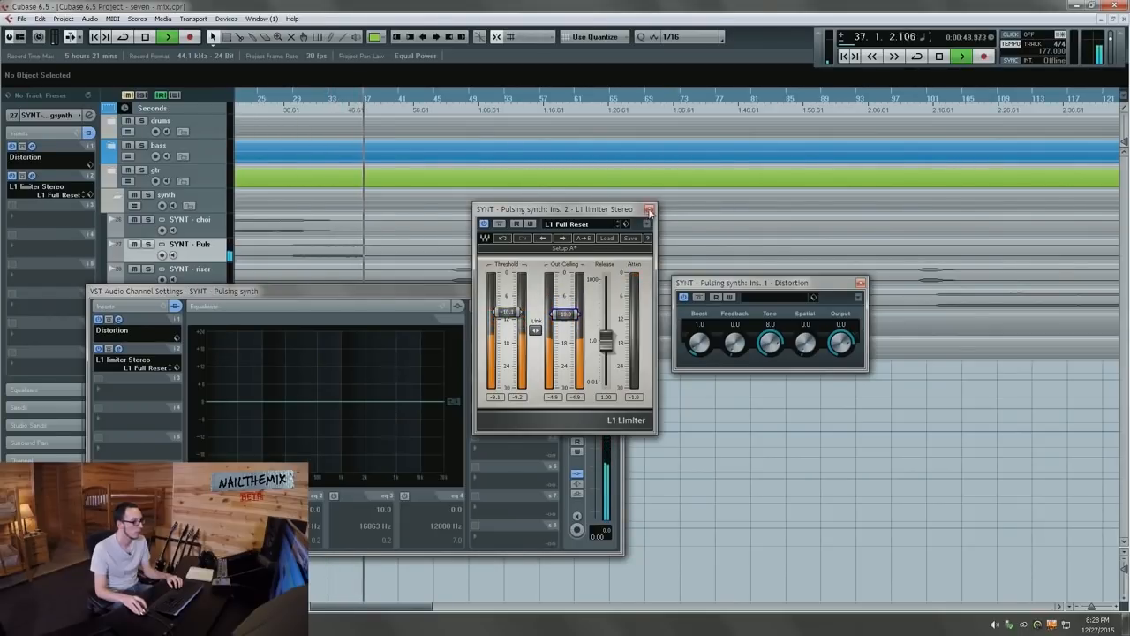
left_click(649, 209)
key("space")
left_click(861, 284)
Step: Close the channel settings and audition the SYNT - riser track from around bar 47
left_click(617, 291)
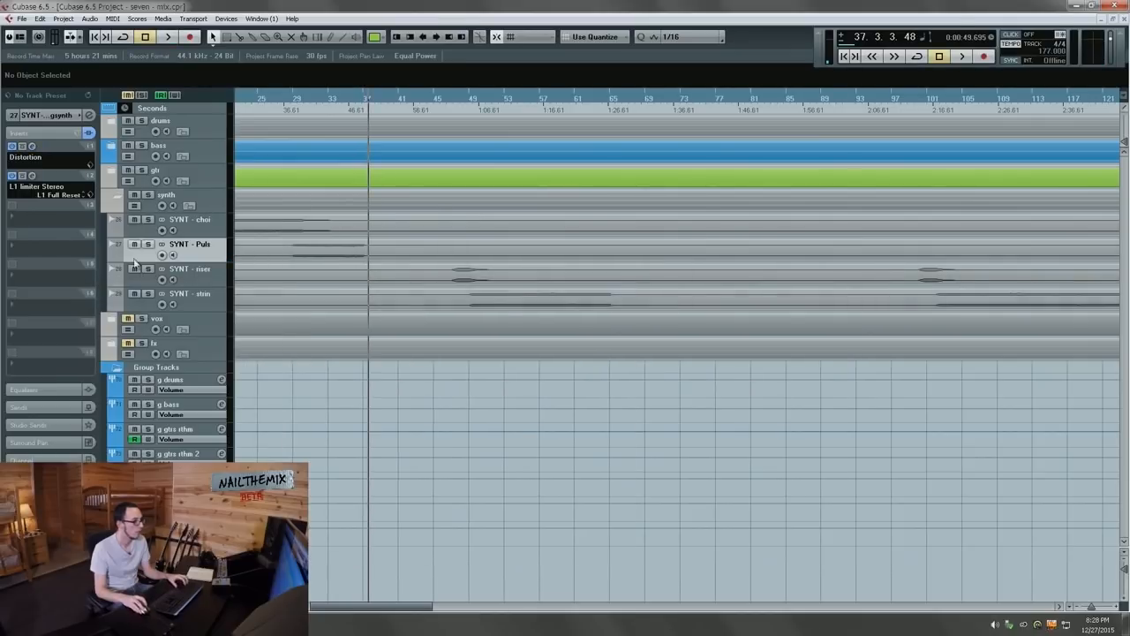
left_click(219, 271)
left_click(453, 101)
key("space")
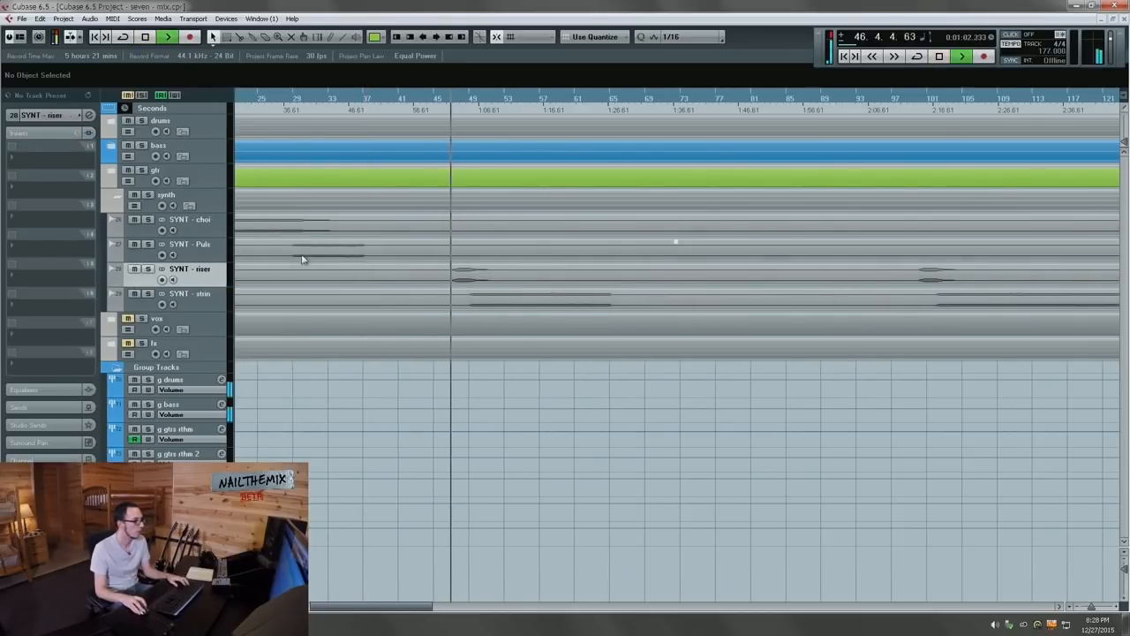
key("space")
key("KP_Decimal")
left_click_drag(567, 274, 342, 256)
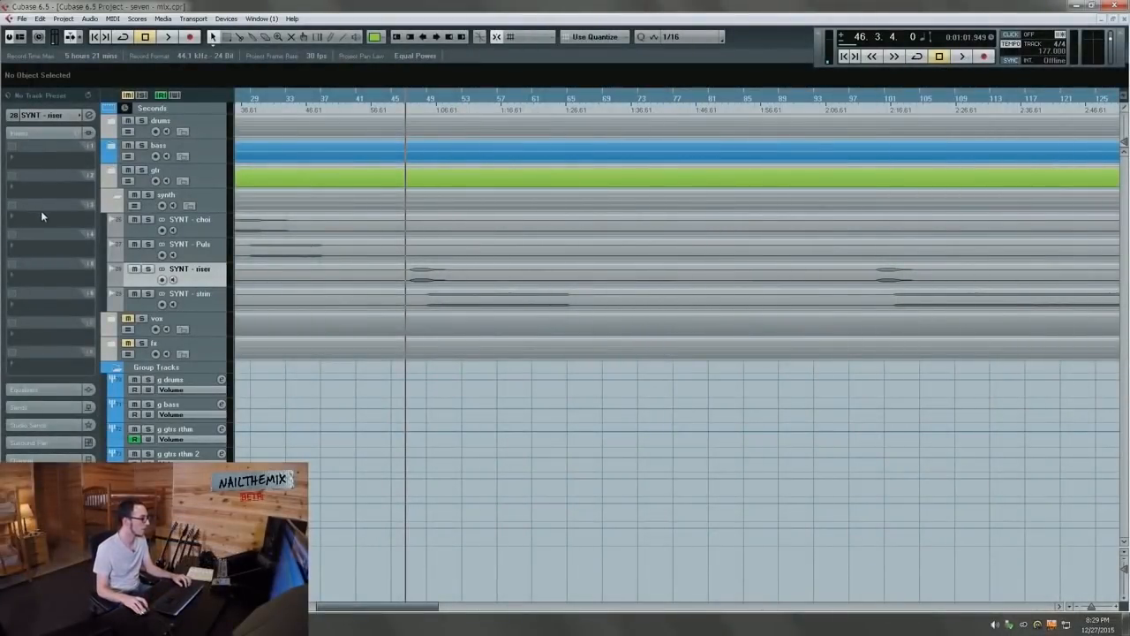
key("space")
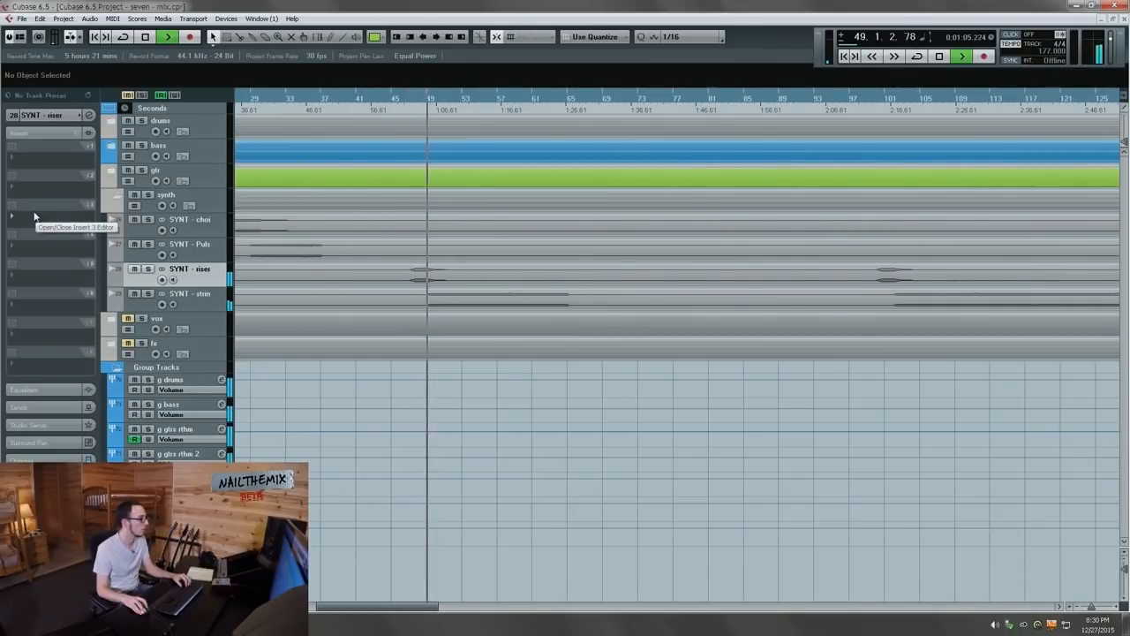
key("space")
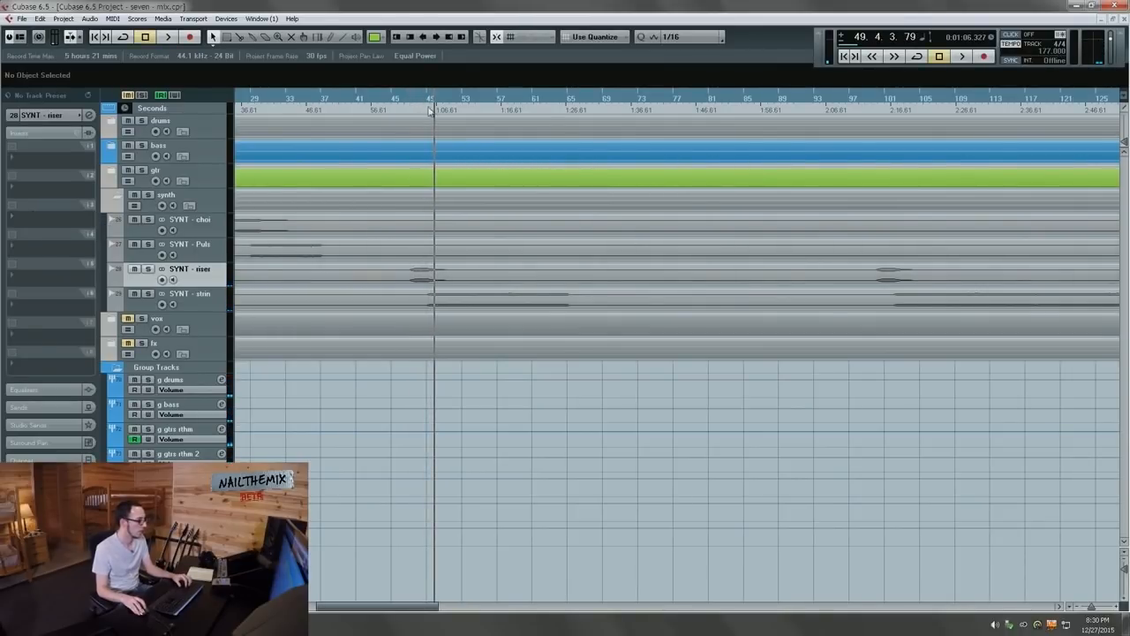
scroll(826, 281, "right", 5)
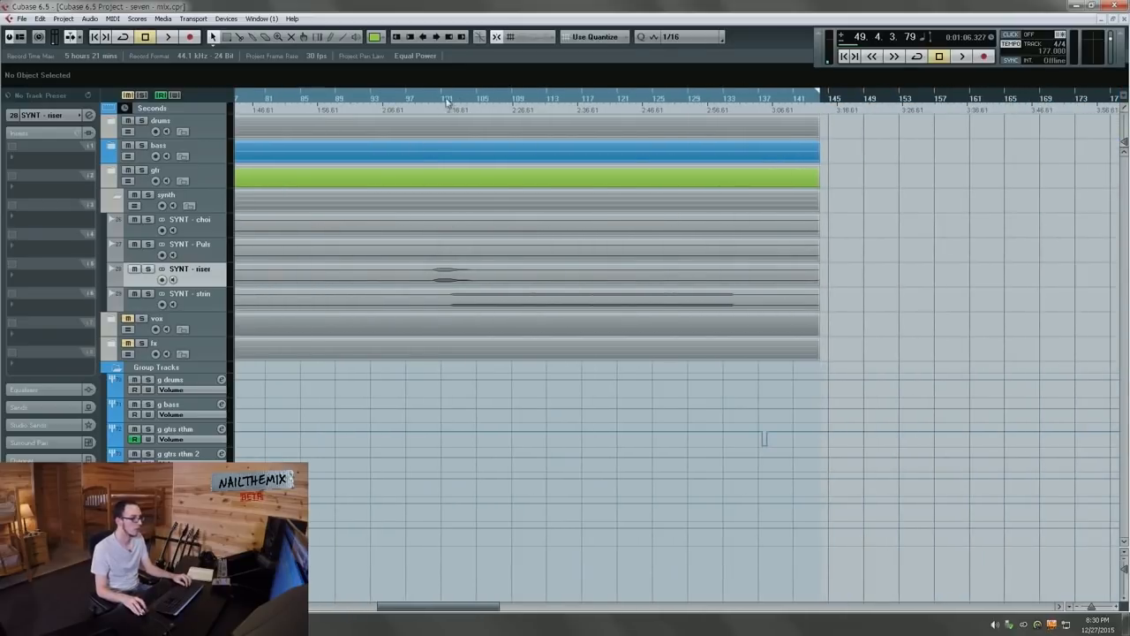
Step: Select SYNT - strings, try the L1+ Ultramaximizer in an insert, then remove it
left_click(222, 303)
key("space")
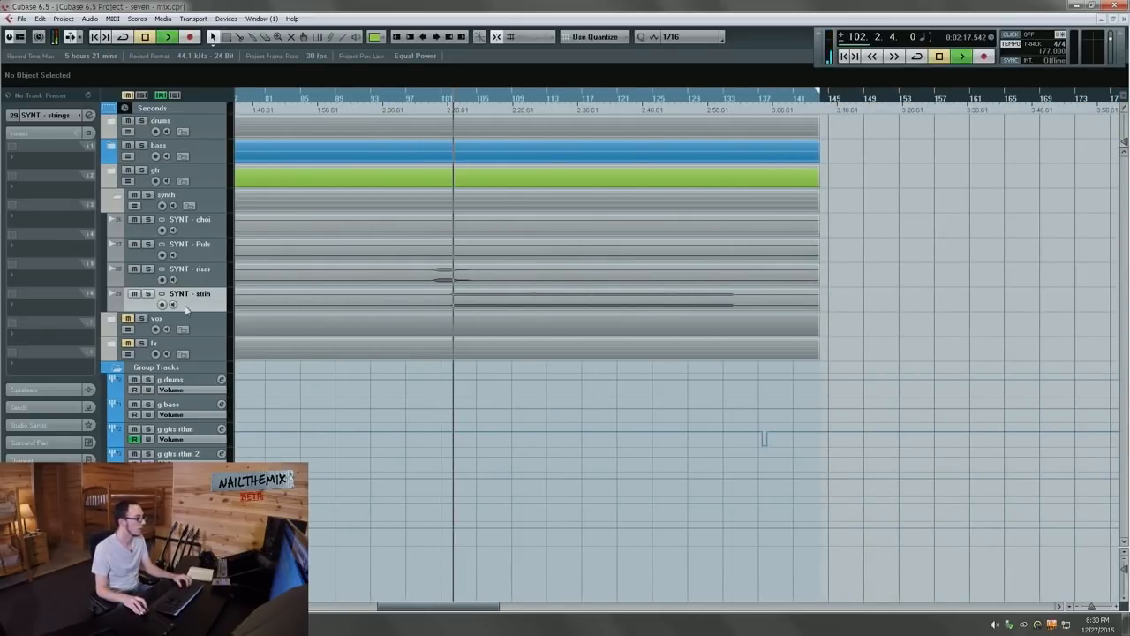
left_click(35, 210)
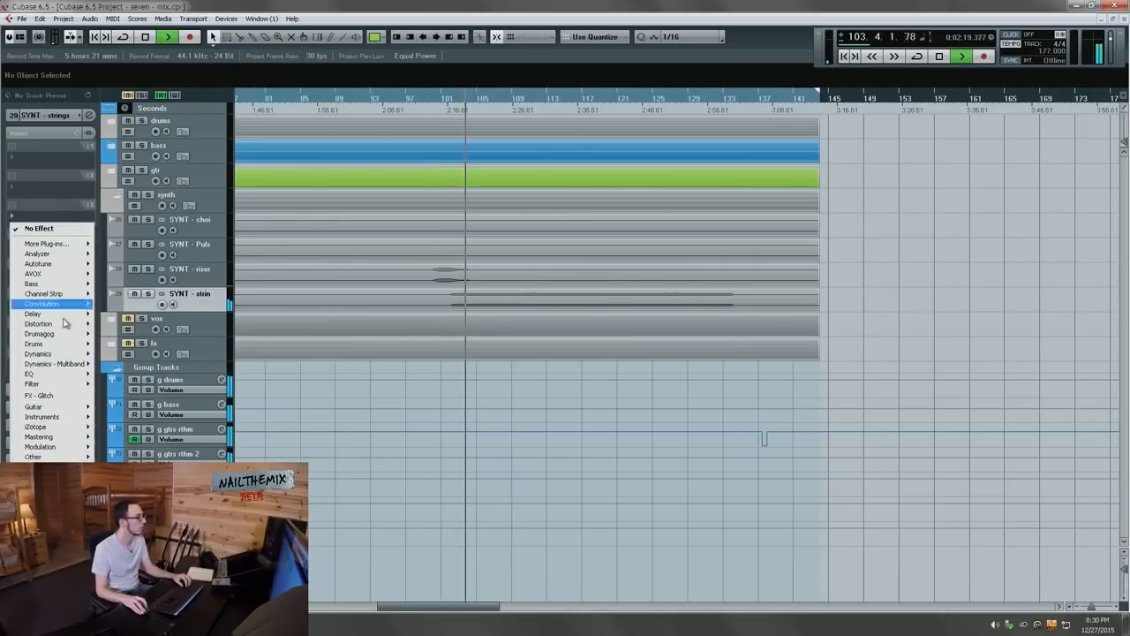
mouse_move(38, 353)
mouse_move(133, 214)
left_click(291, 253)
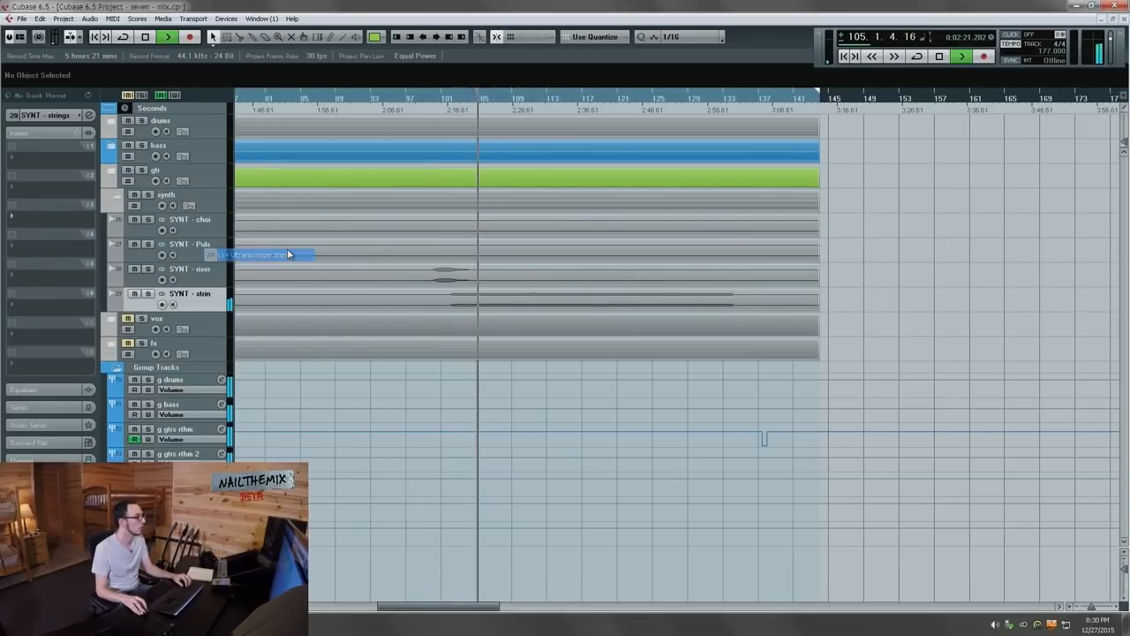
left_click(62, 217)
left_click(39, 228)
Step: Load L1 limiter Stereo instead, threshold near -14.9, with its output ceiling pulled down
left_click(49, 216)
mouse_move(53, 354)
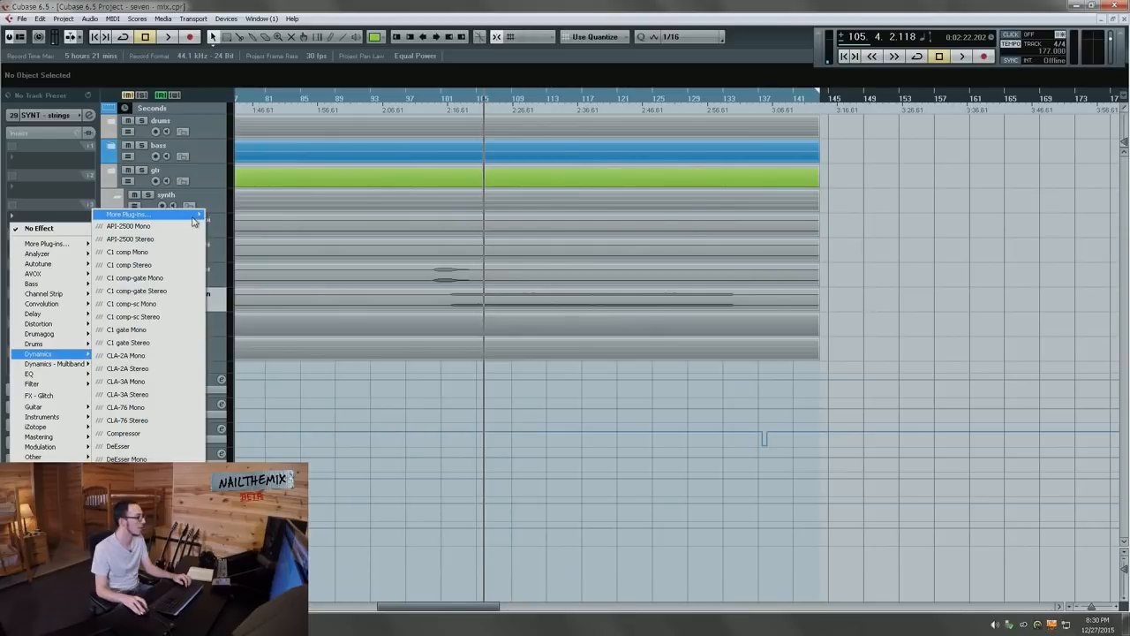
mouse_move(133, 215)
key("space")
left_click_drag(292, 252, 292, 307)
left_click_drag(355, 245, 354, 291)
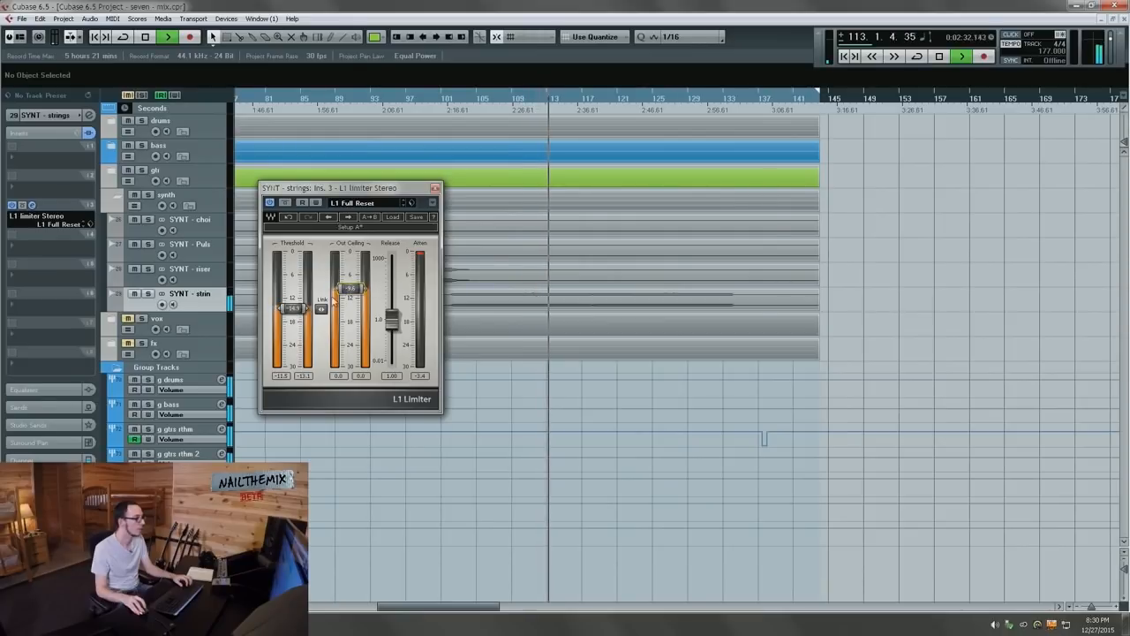
Step: Insert Distortion ahead of the limiter on SYNT - strings and resume playback
key("space")
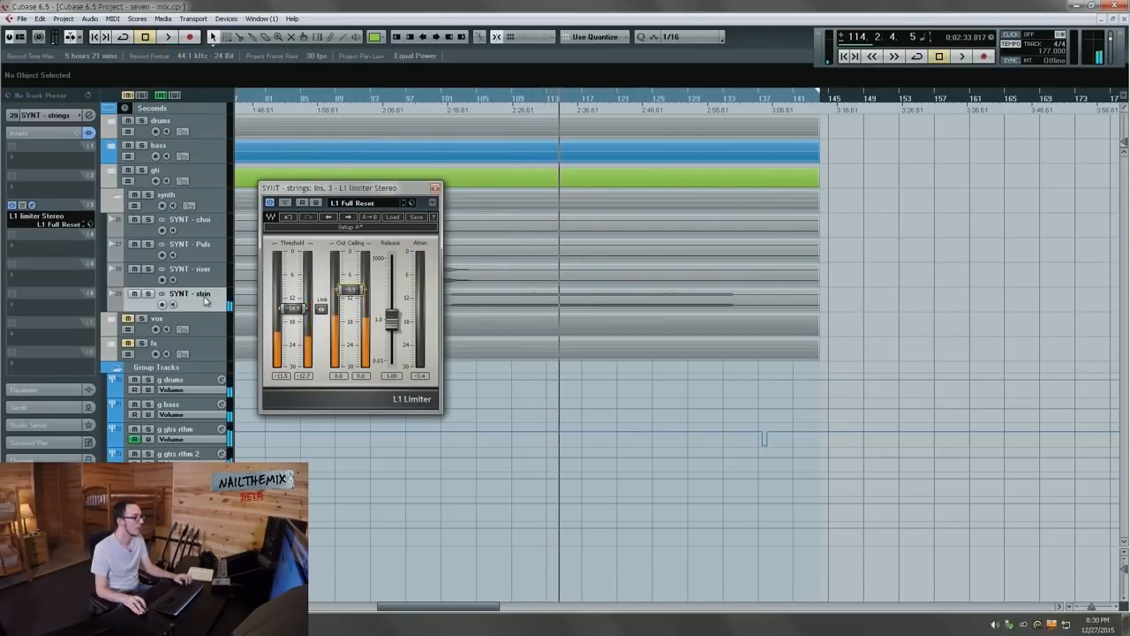
left_click(37, 189)
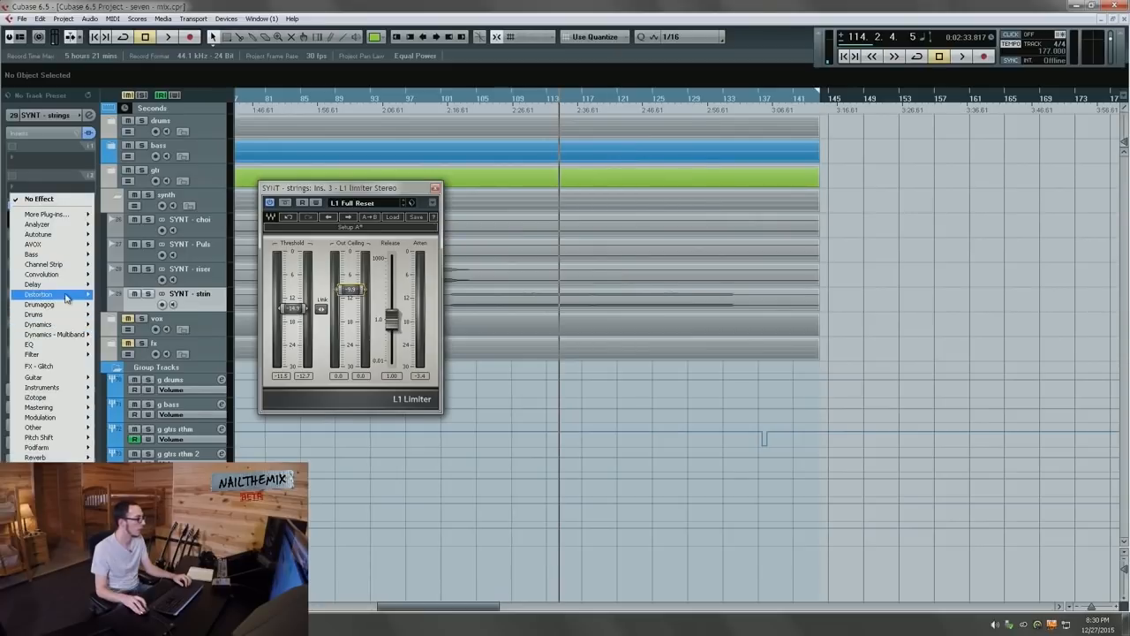
mouse_move(63, 294)
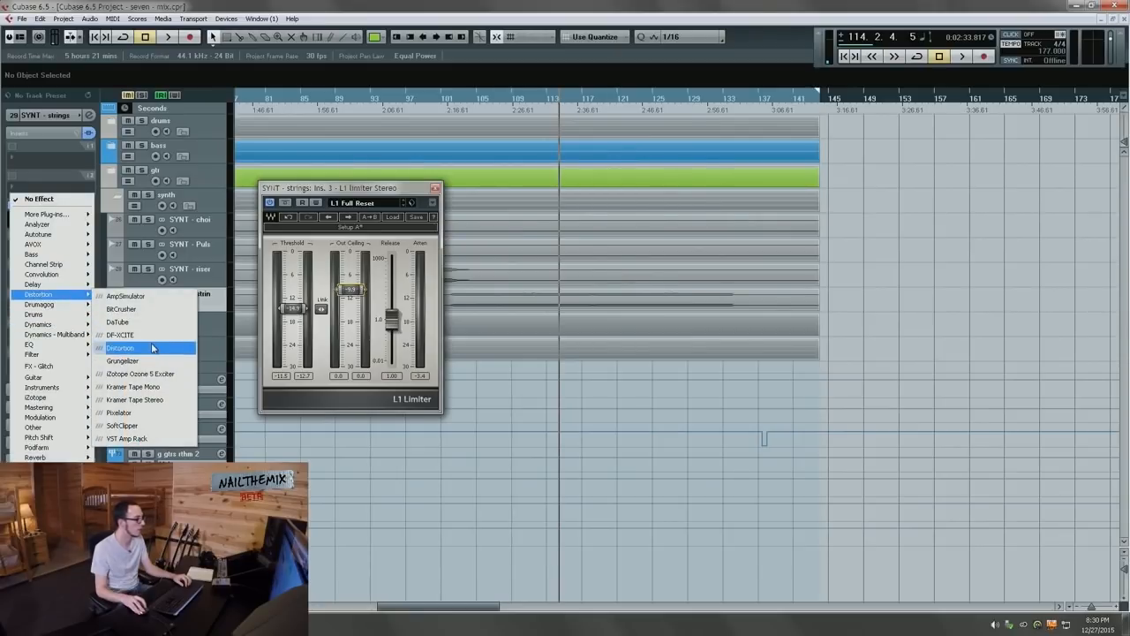
left_click(150, 348)
key("space")
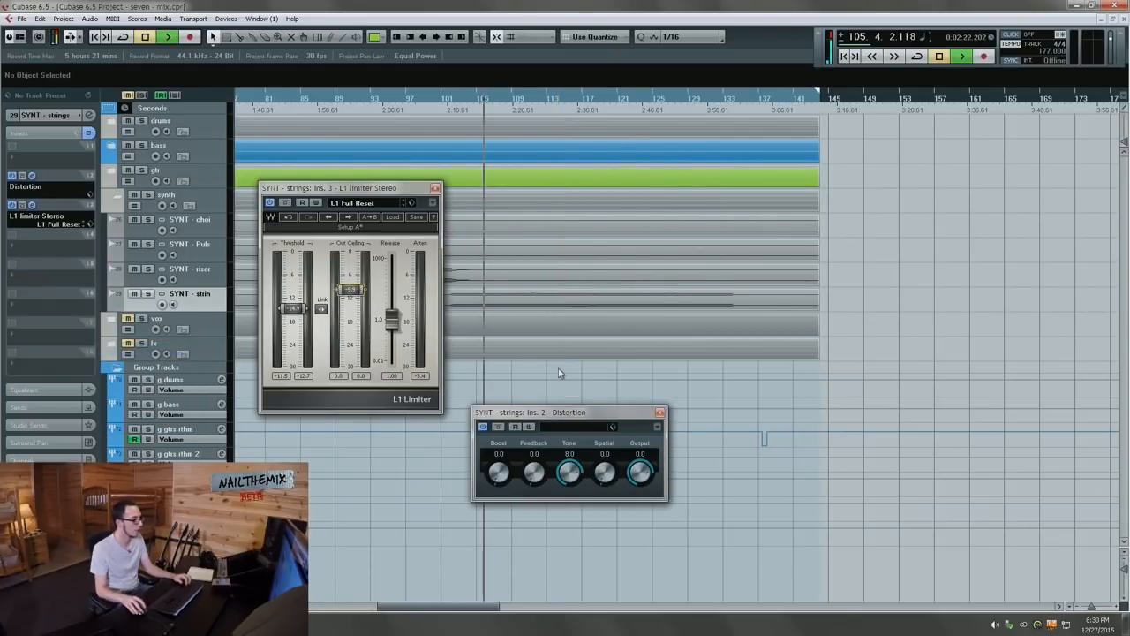
Step: Solo the strings, set distortion Tone to 9.0 then 8.4, limiter release to 31.99, then unsolo
key("s")
type("9")
key("Return")
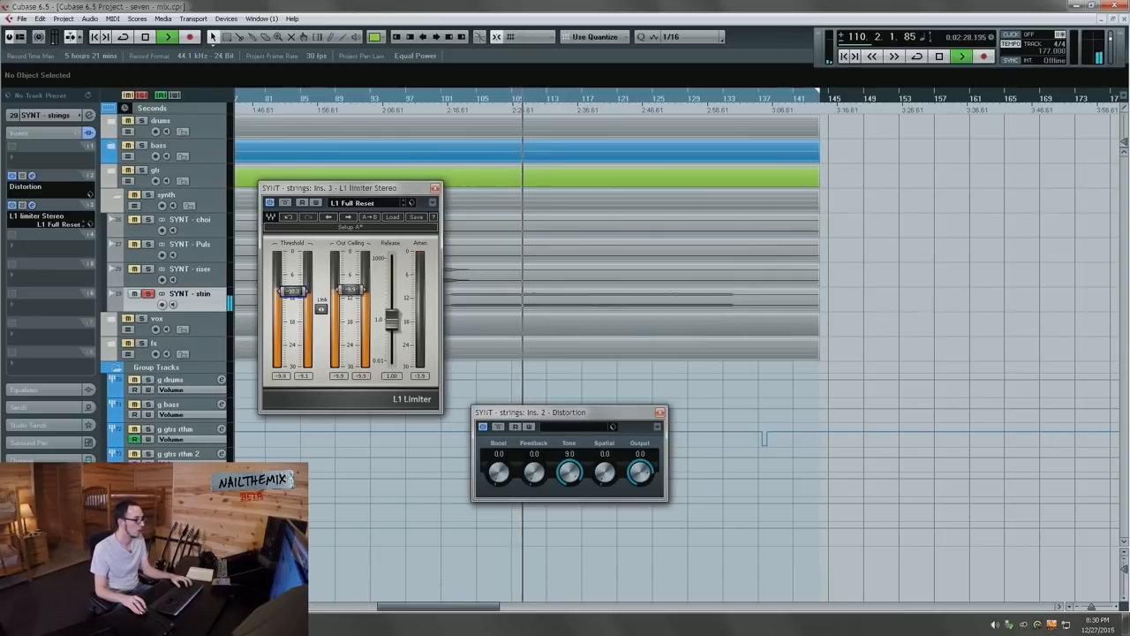
left_click_drag(392, 319, 392, 290)
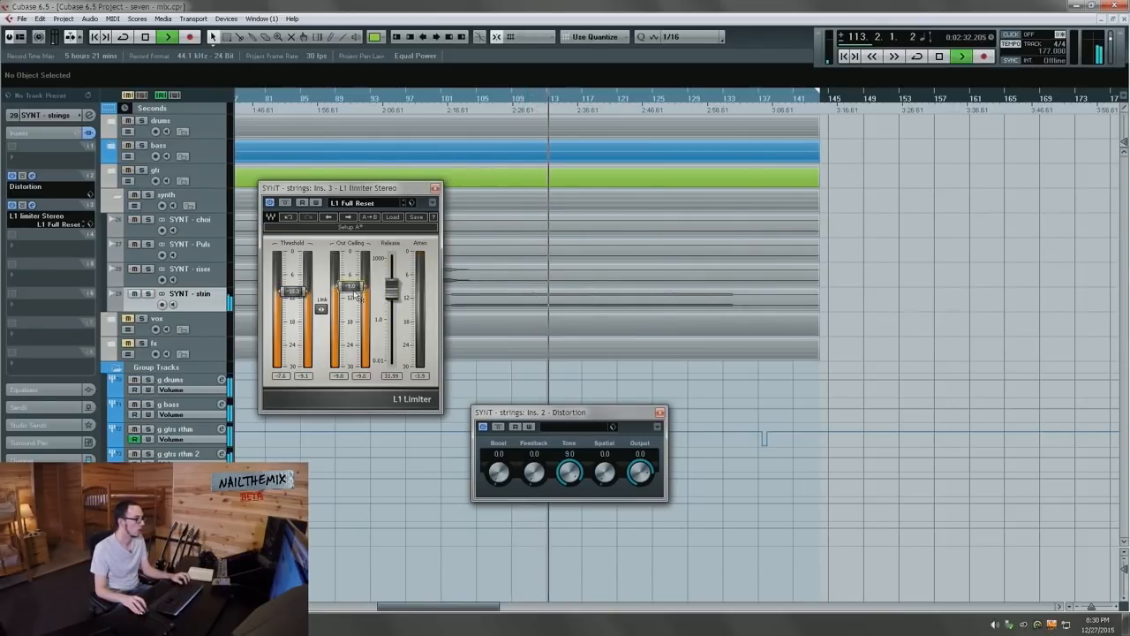
left_click_drag(572, 457, 574, 466)
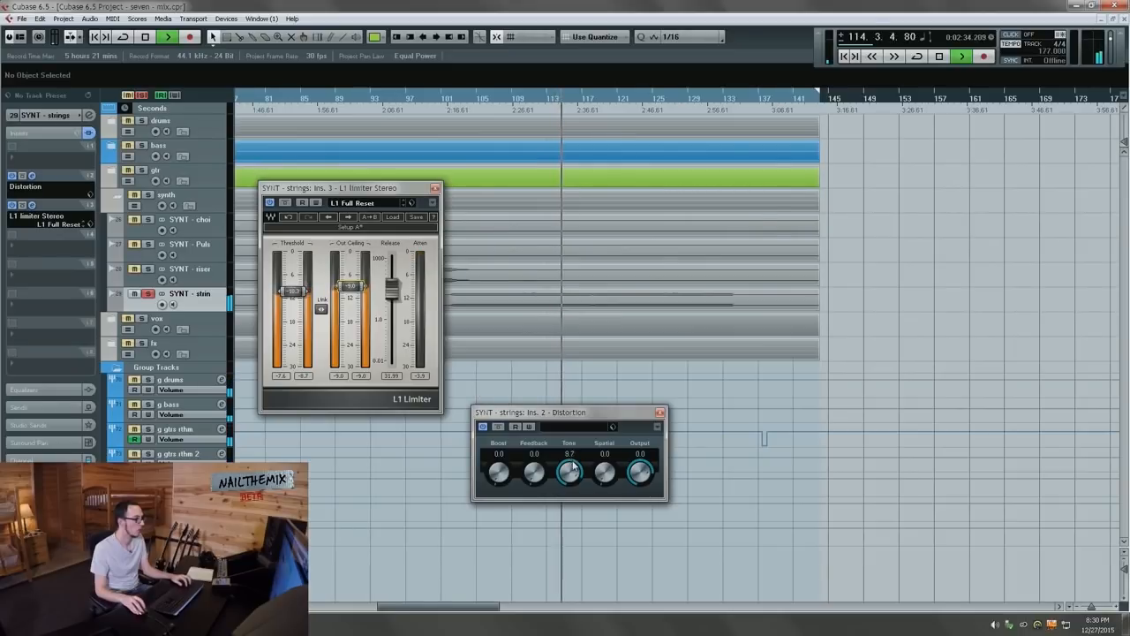
key("s")
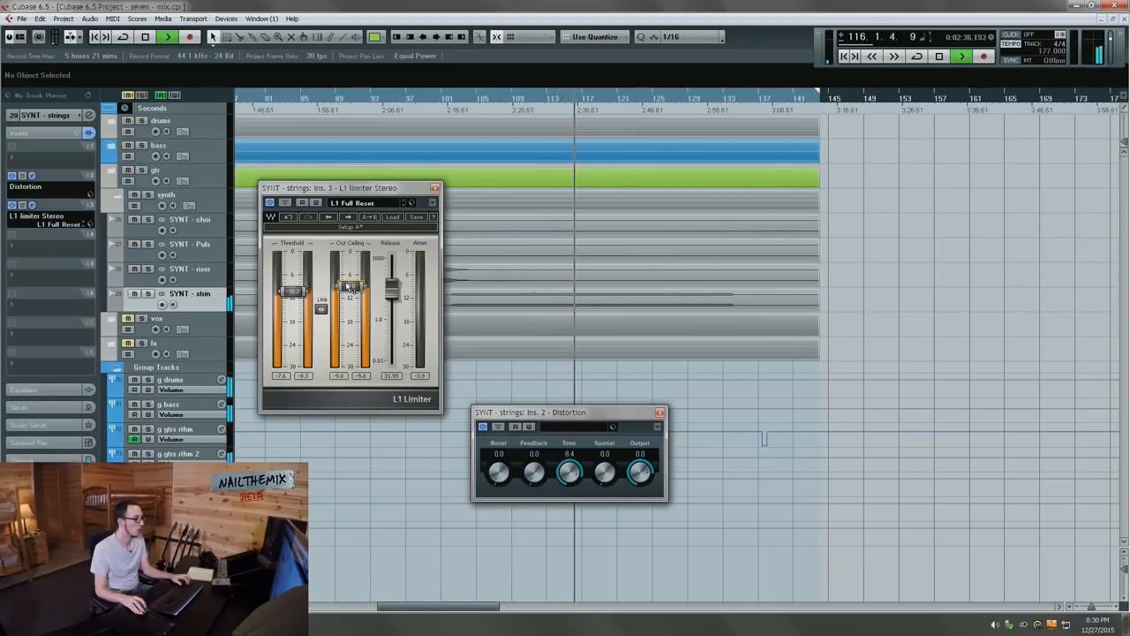
Step: Fine-tune the limiter output ceiling from bar 102 and enable a slight cut on EQ band 1
mouse_move(351, 287)
left_mouse_down()
mouse_move(351, 321)
mouse_move(351, 256)
mouse_move(350, 311)
mouse_move(350, 281)
left_mouse_up()
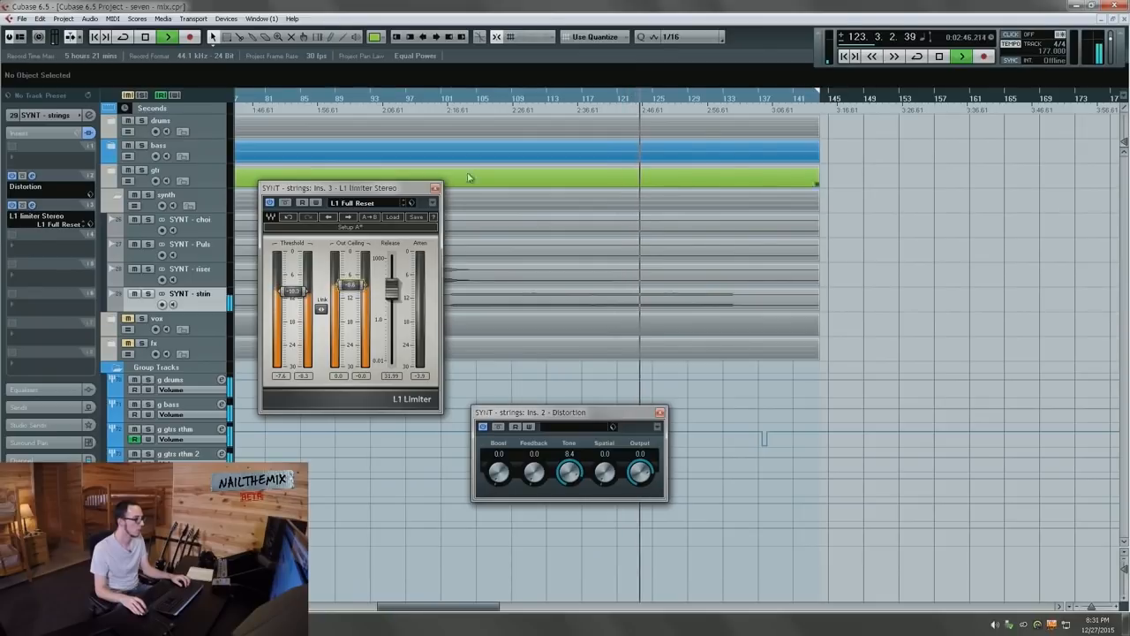
left_click(450, 98)
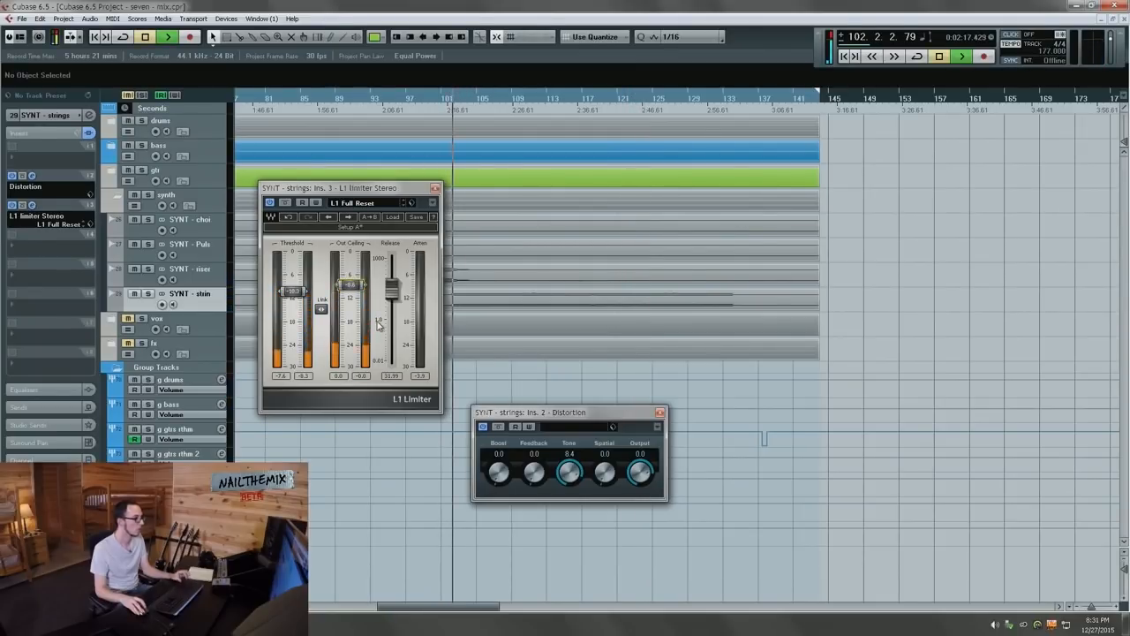
left_click_drag(353, 286, 351, 287)
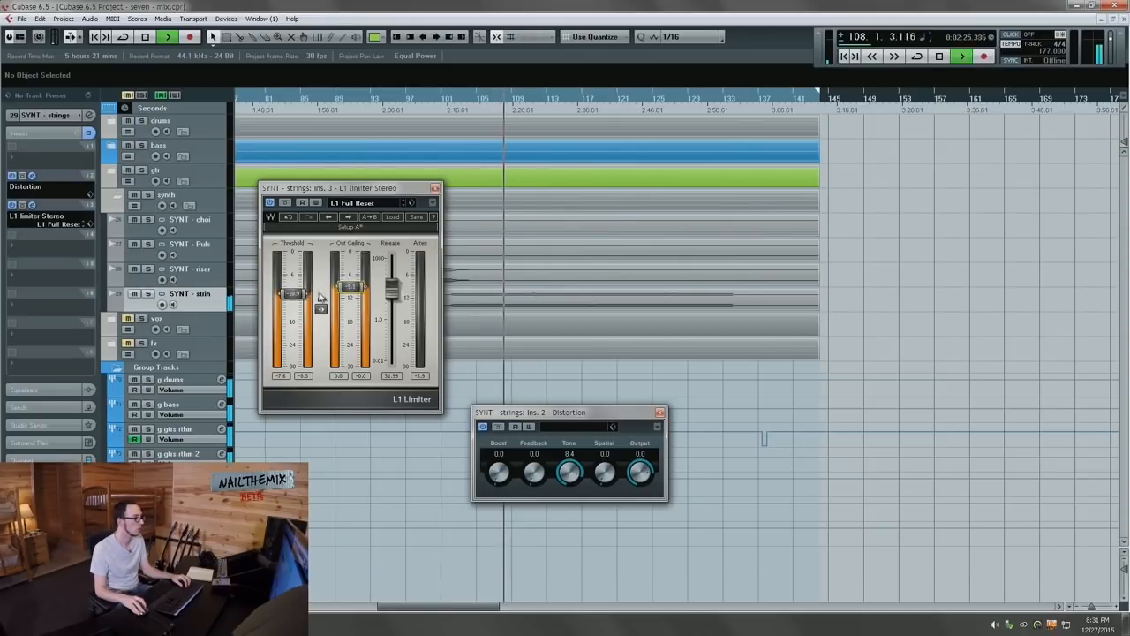
left_click(89, 116)
left_click(334, 399)
left_click_drag(337, 402, 298, 414)
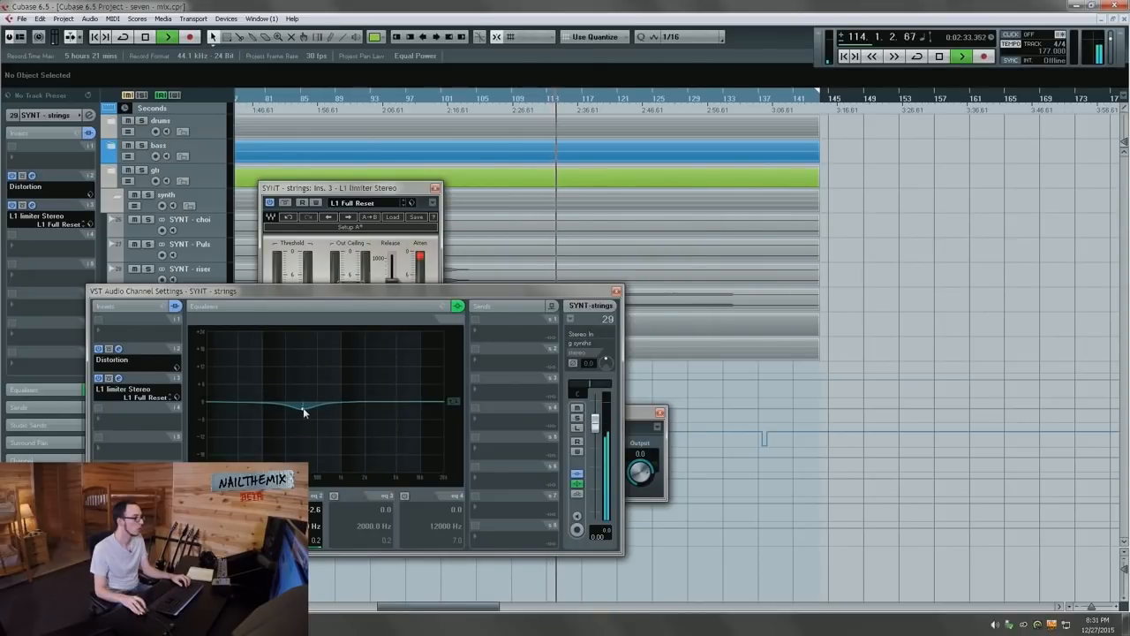
Step: Try a 2 dB dip near 756 Hz on EQ band 2, then close the channel settings and L1 editor
left_click(333, 496)
left_click_drag(368, 407, 333, 412)
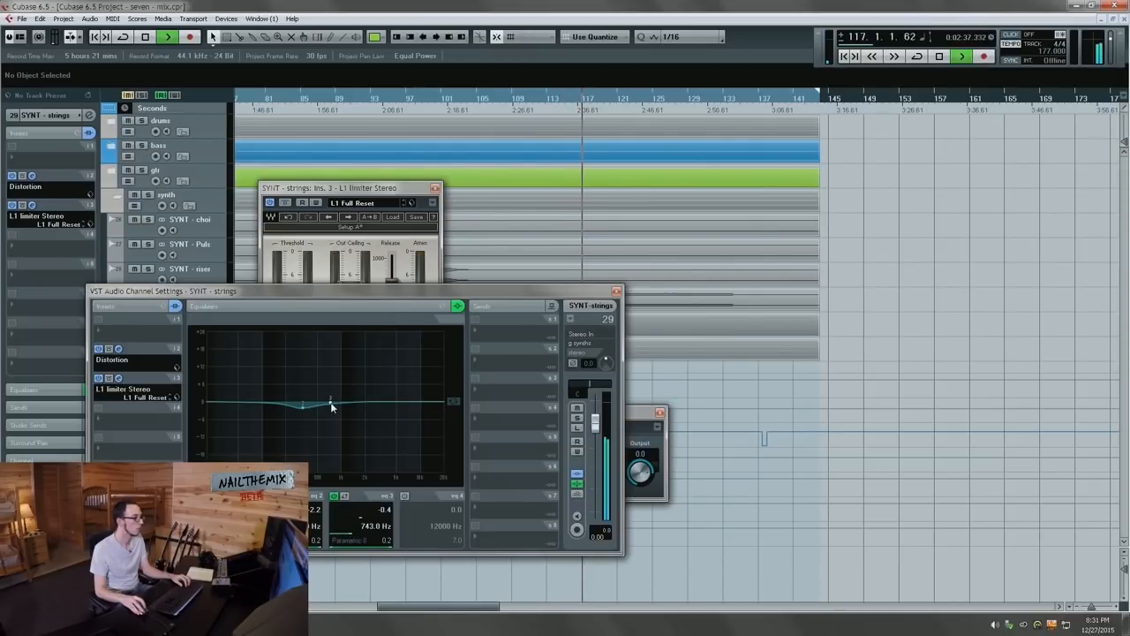
left_click(333, 497)
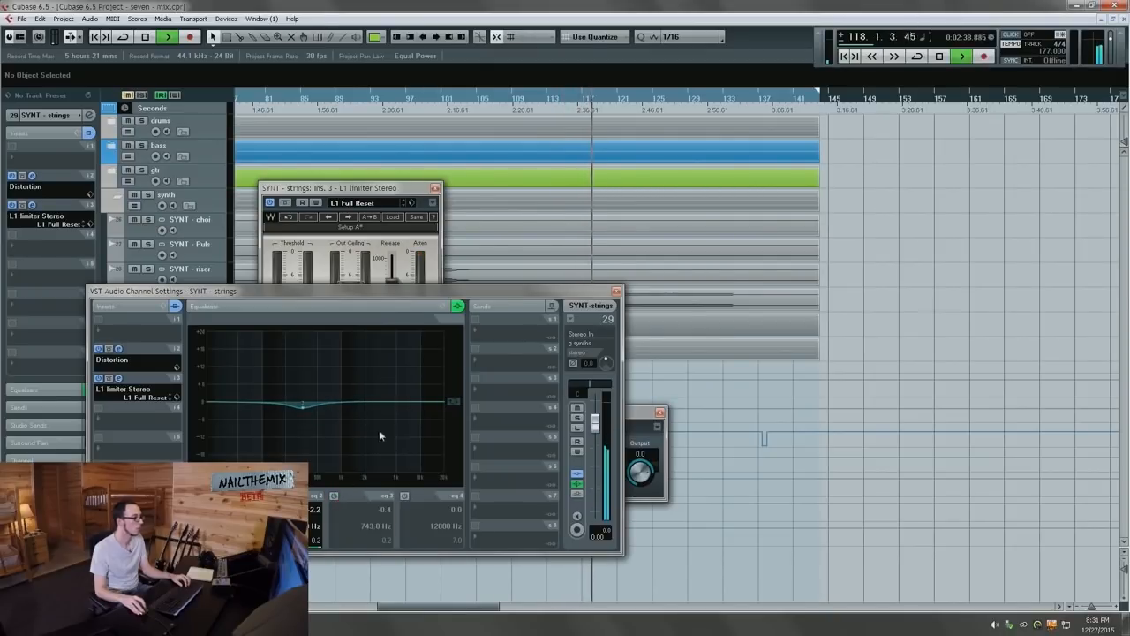
left_click(615, 292)
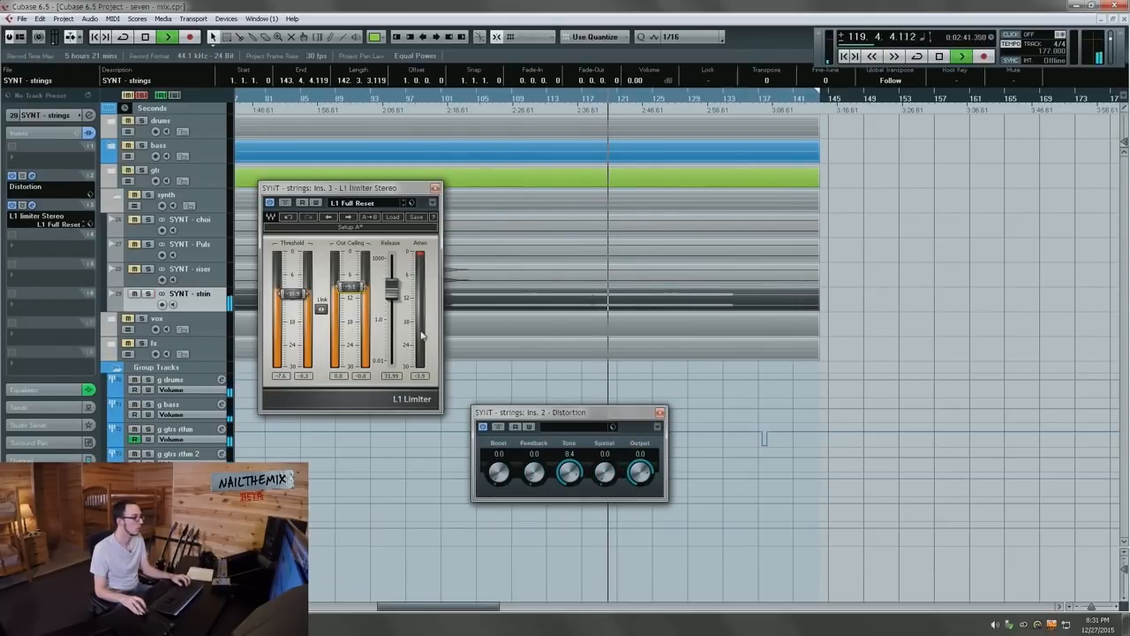
left_click(433, 188)
Step: Enlarge the SYNT - strings track and show its Volume automation lane
left_click(456, 304)
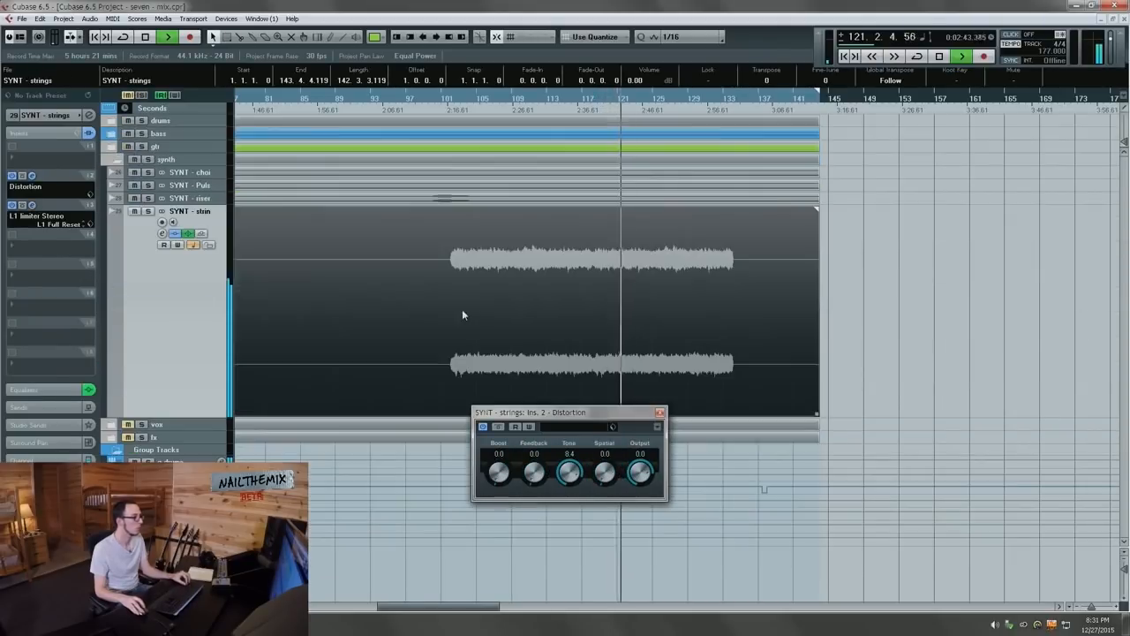
left_click(625, 320)
scroll(374, 323, "left", 2)
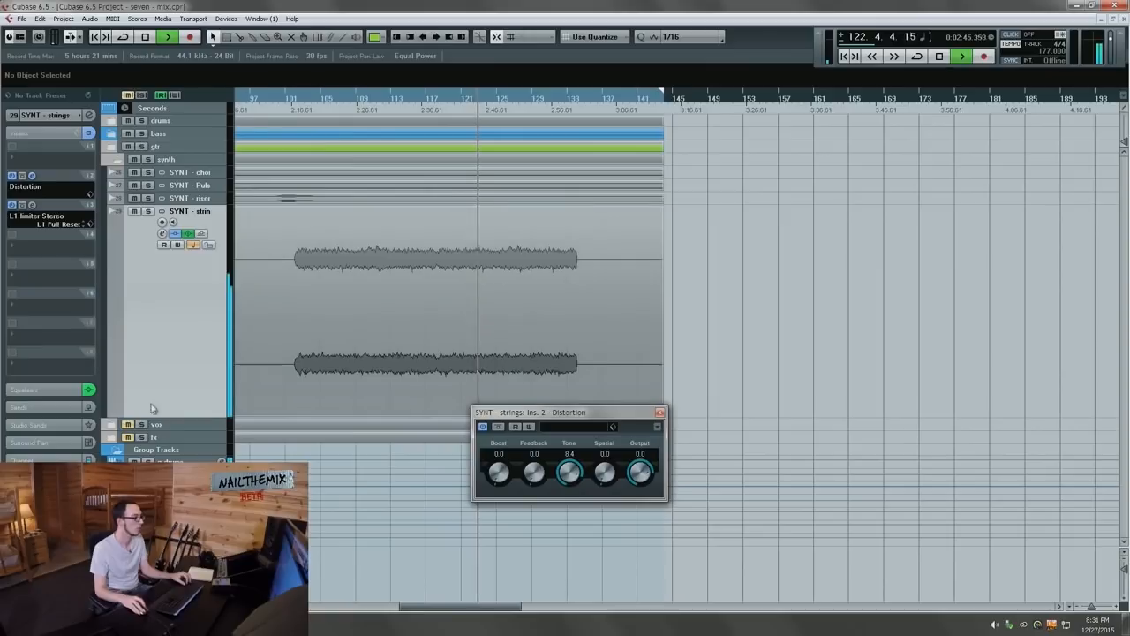
left_click(116, 412)
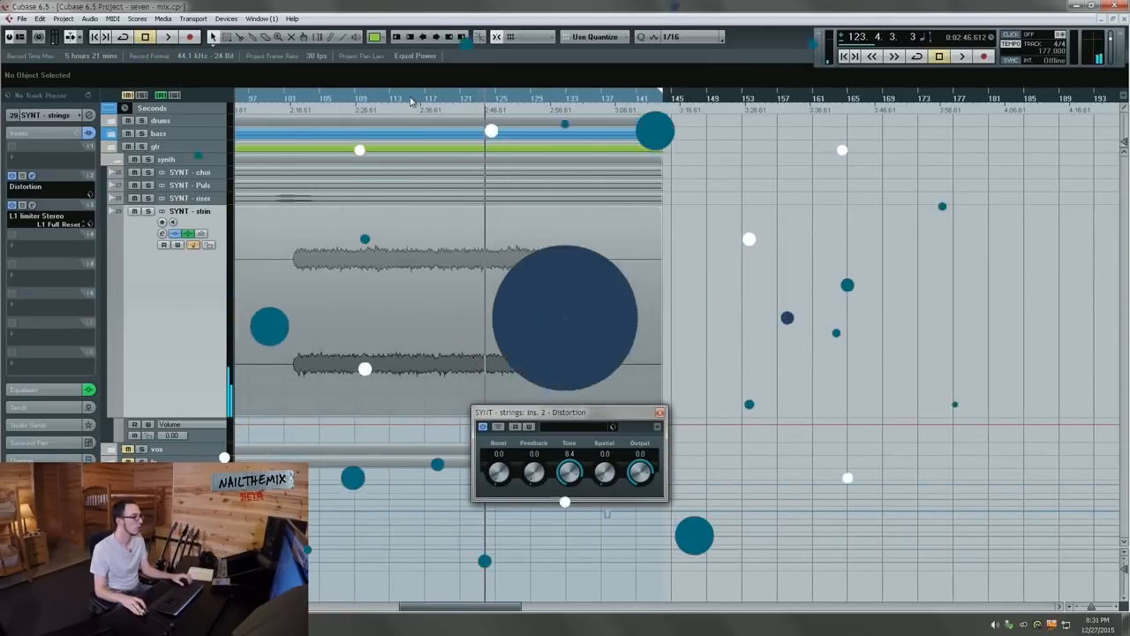